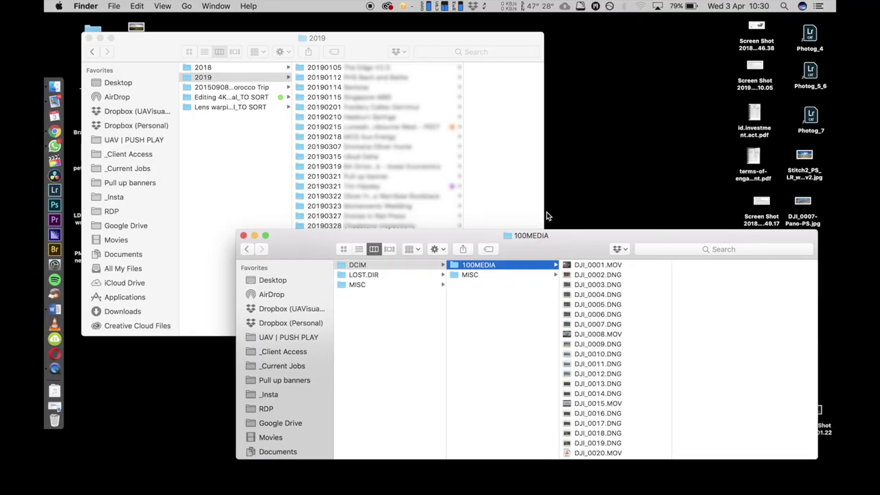
{"action": "left_click", "coordinate": [412, 249]}
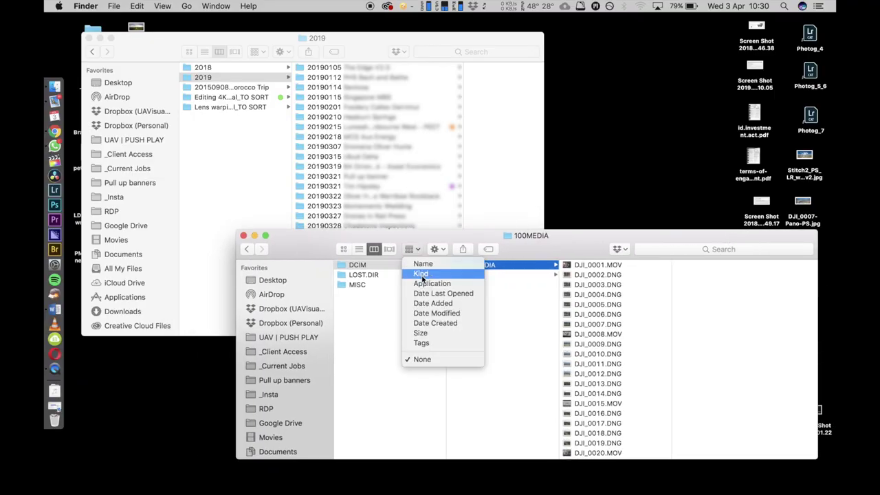
{"action": "left_click", "coordinate": [422, 272]}
{"action": "left_click_drag", "start_coordinate": [550, 235], "coordinate": [550, 194]}
{"action": "scroll", "coordinate": [597, 306], "scroll_direction": "down", "scroll_amount": 10}
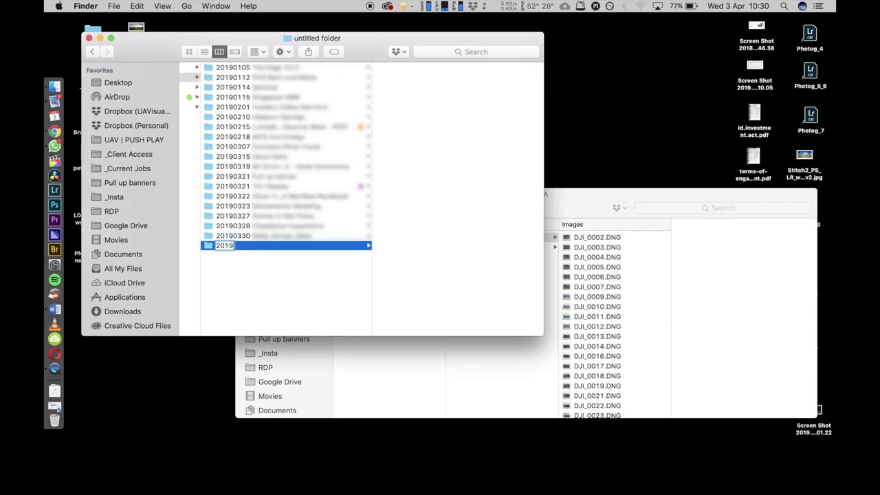
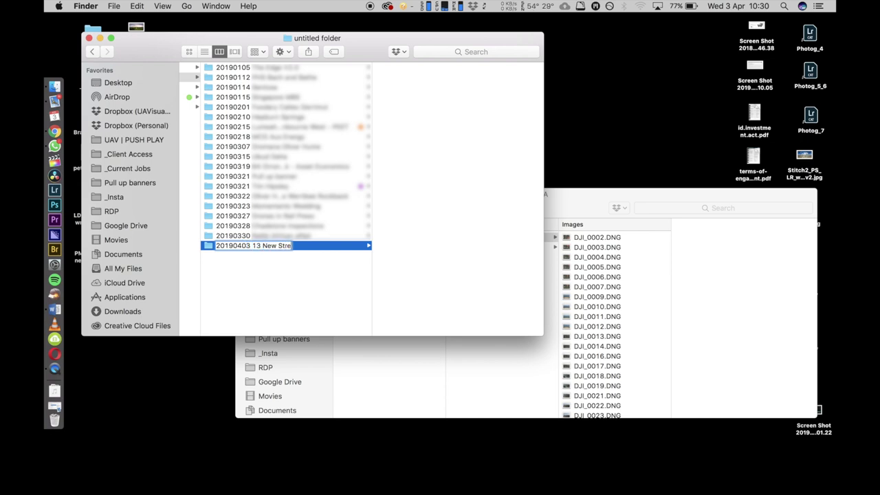
{"action": "key", "text": "Return"}
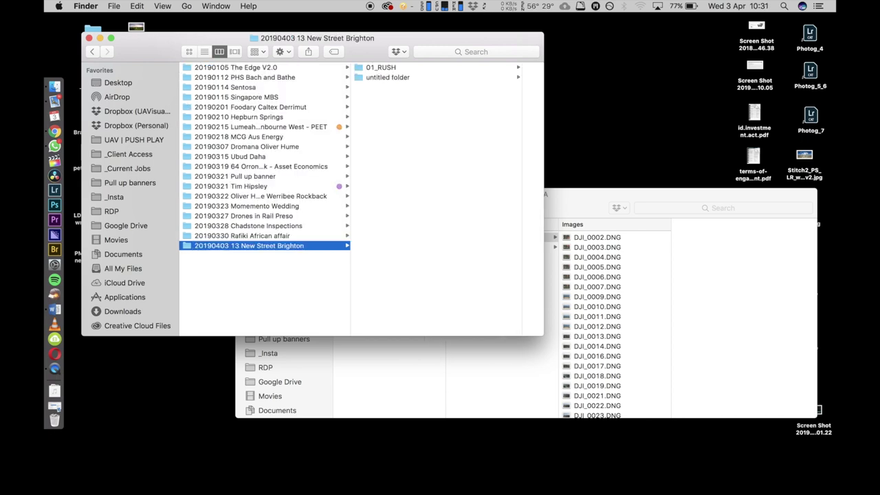
{"action": "type", "text": "02_IMAGES"}
{"action": "key", "text": "Return"}
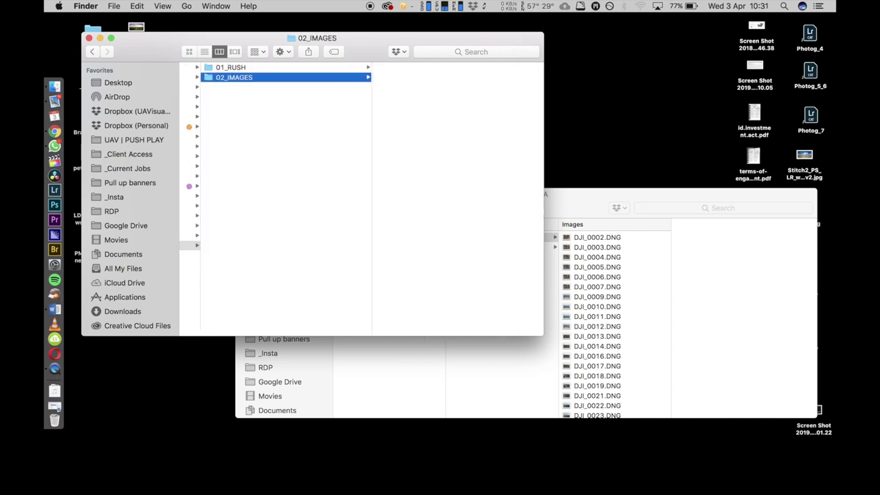
Step: Copy the 82 DNG stills into 02_IMAGES and the four MOV clips into 01_RUSH
{"action": "left_click", "coordinate": [616, 277]}
{"action": "scroll", "coordinate": [617, 277], "scroll_direction": "down", "scroll_amount": 10}
{"action": "left_click", "coordinate": [597, 351]}
{"action": "scroll", "coordinate": [597, 351], "scroll_direction": "up", "scroll_amount": 10}
{"action": "key", "text": "super+a"}
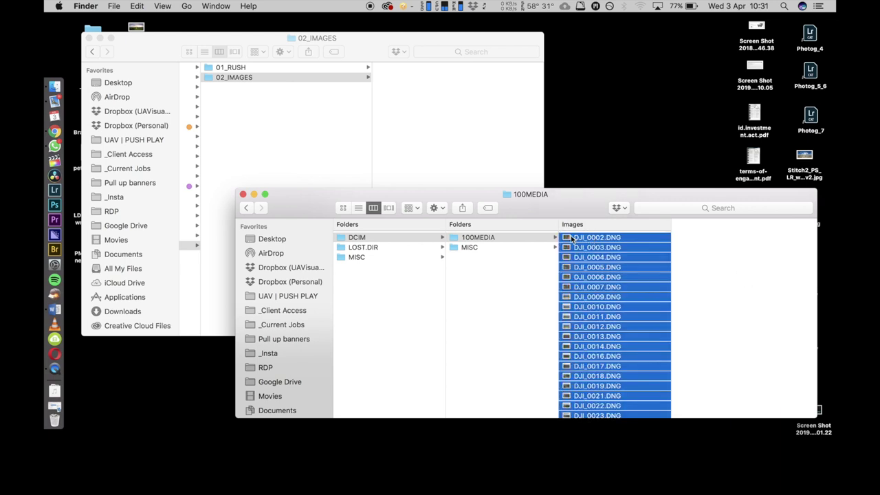
{"action": "left_click_drag", "start_coordinate": [597, 277], "coordinate": [413, 97]}
{"action": "left_click", "coordinate": [231, 68]}
{"action": "scroll", "coordinate": [585, 279], "scroll_direction": "down", "scroll_amount": 10}
{"action": "left_click", "coordinate": [597, 384]}
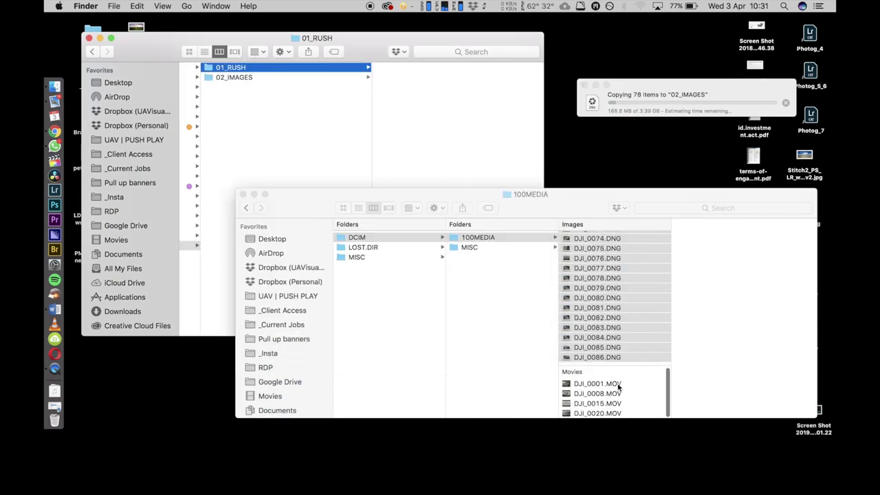
{"action": "left_click", "coordinate": [634, 415], "text": "shift"}
{"action": "left_click_drag", "start_coordinate": [634, 415], "coordinate": [429, 105]}
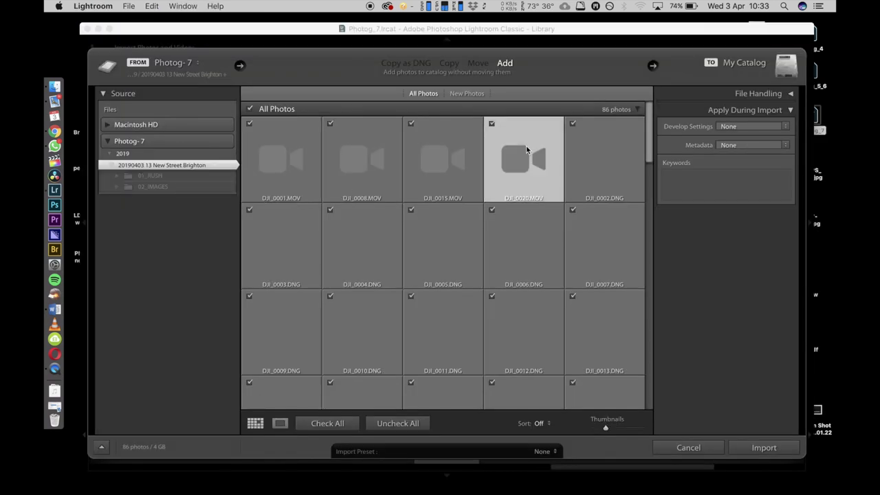
Step: Import the 82 DNG stills into Lightroom, leaving the four MOV clips unchecked
{"action": "left_click", "coordinate": [293, 160], "text": "shift"}
{"action": "left_click", "coordinate": [249, 124]}
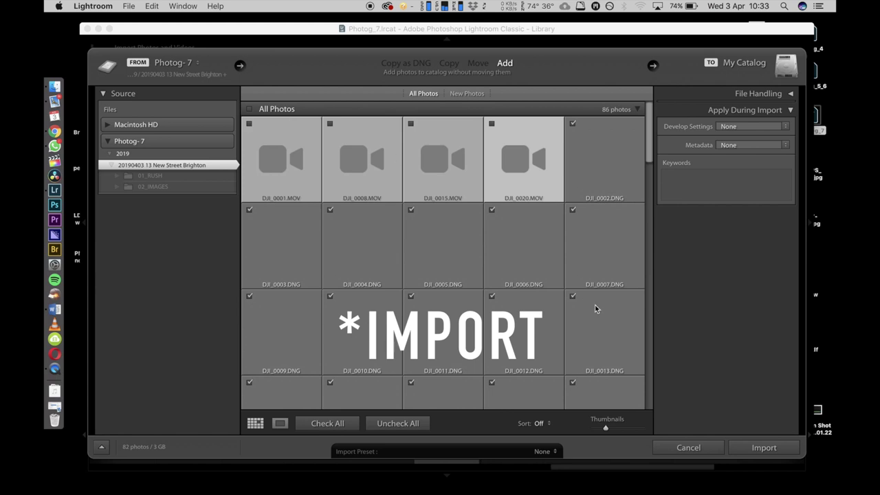
{"action": "left_click", "coordinate": [590, 251]}
Step: Reject the fourth photo and flag the following keepers, including DJI_0011, as picks
{"action": "left_click", "coordinate": [756, 449]}
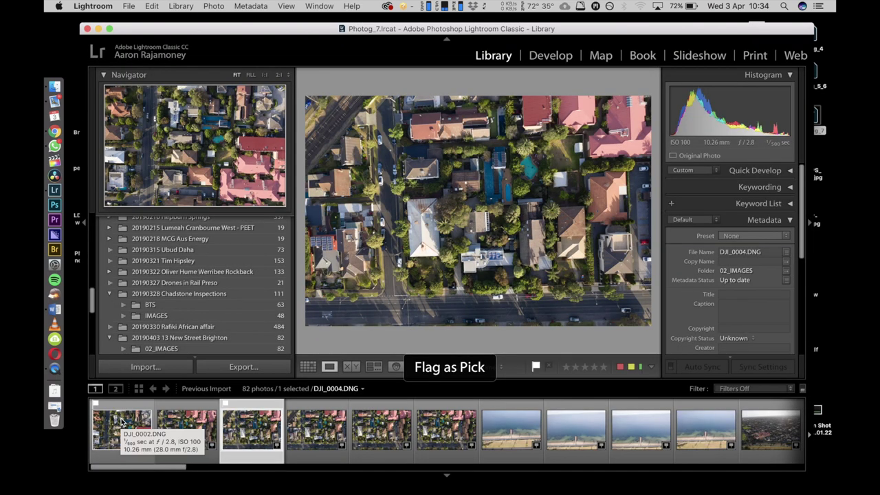
{"action": "key", "text": "Right"}
{"action": "key", "text": "Right"}
{"action": "key", "text": "Left"}
{"action": "key", "text": "Left"}
{"action": "key", "text": "Right"}
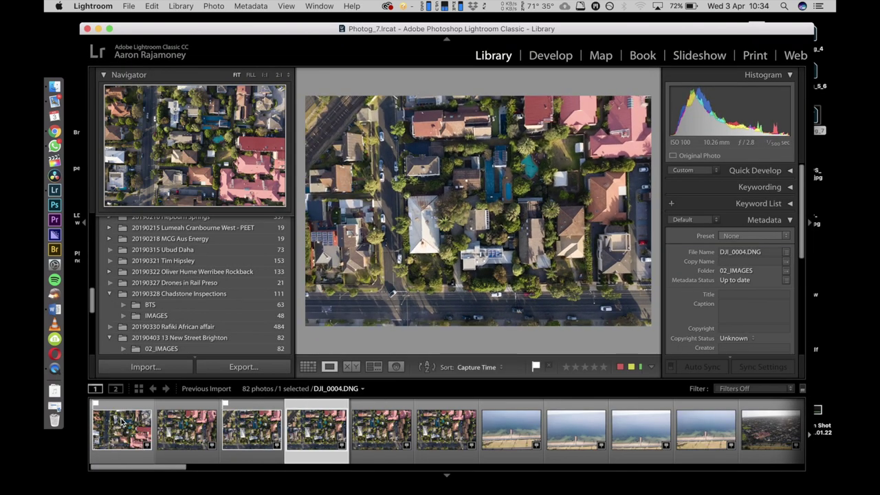
{"action": "key", "text": "x"}
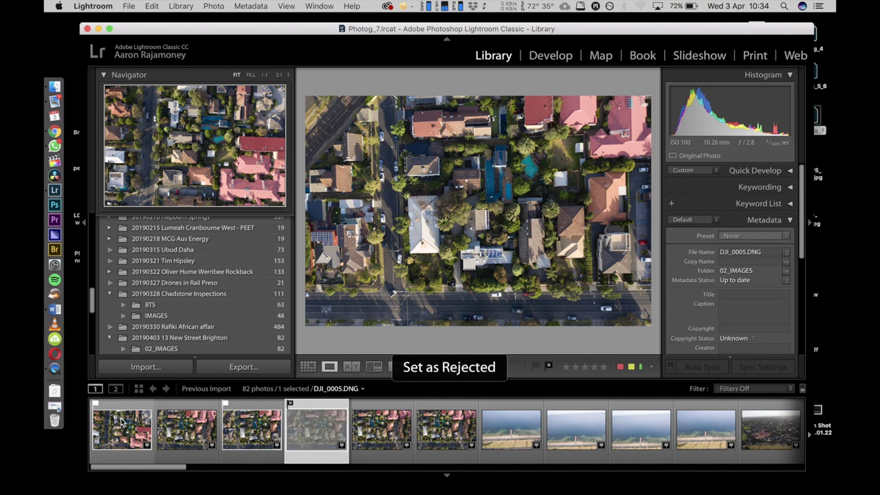
{"action": "key", "text": "Right"}
{"action": "key", "text": "Right"}
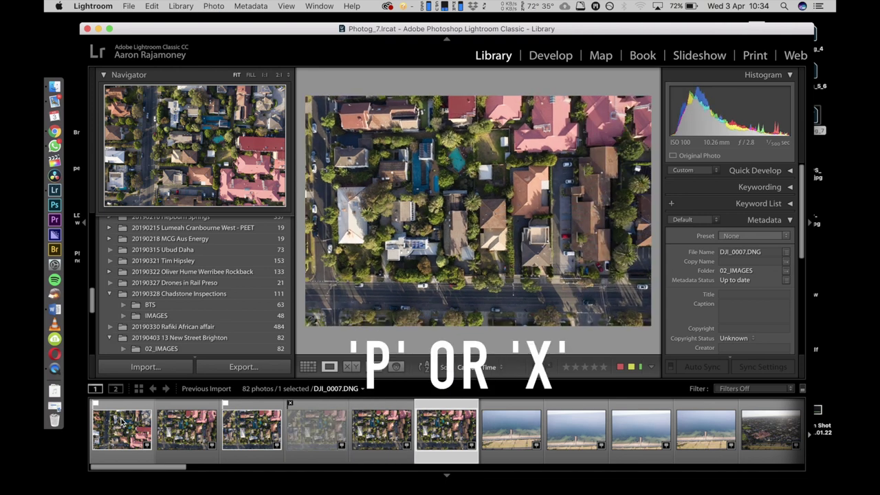
{"action": "key", "text": "p"}
{"action": "key", "text": "Right"}
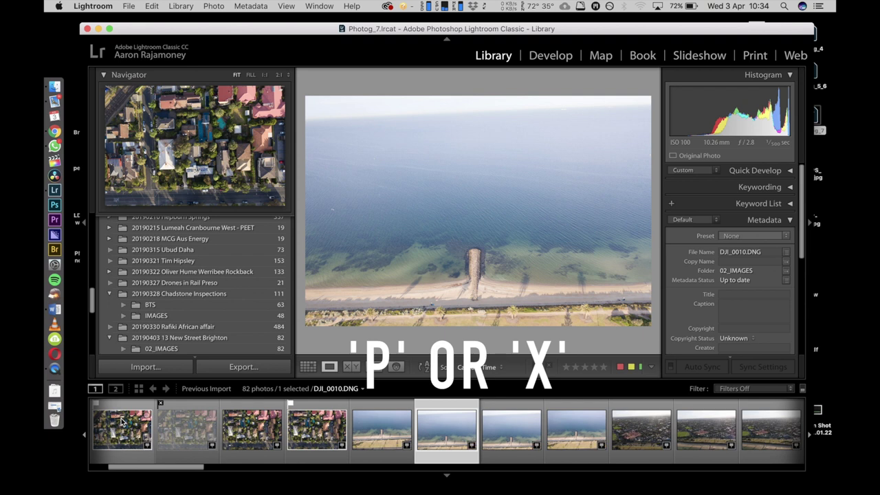
{"action": "key", "text": "p"}
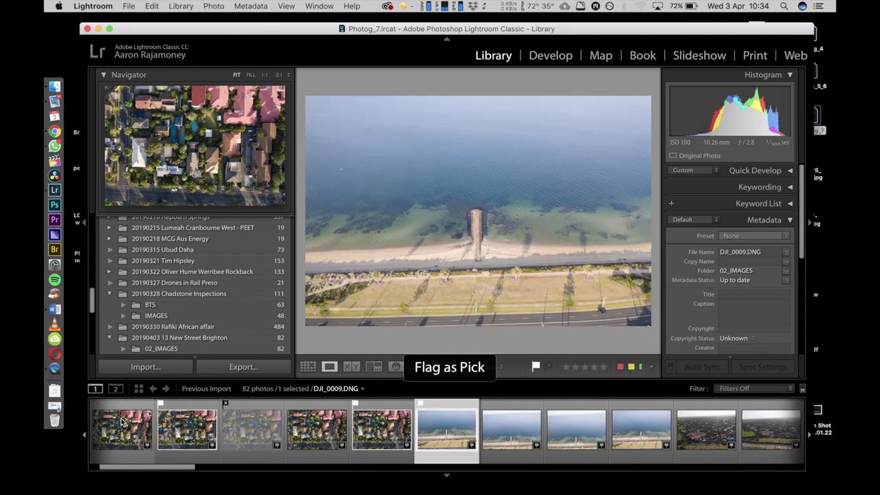
{"action": "key", "text": "Right"}
{"action": "key", "text": "Right"}
{"action": "key", "text": "p"}
Step: Flag DJI_0017, DJI_0018, the next frame and DJI_0028 as picks, ending on DJI_0030
{"action": "key", "text": "Right"}
{"action": "key", "text": "Right"}
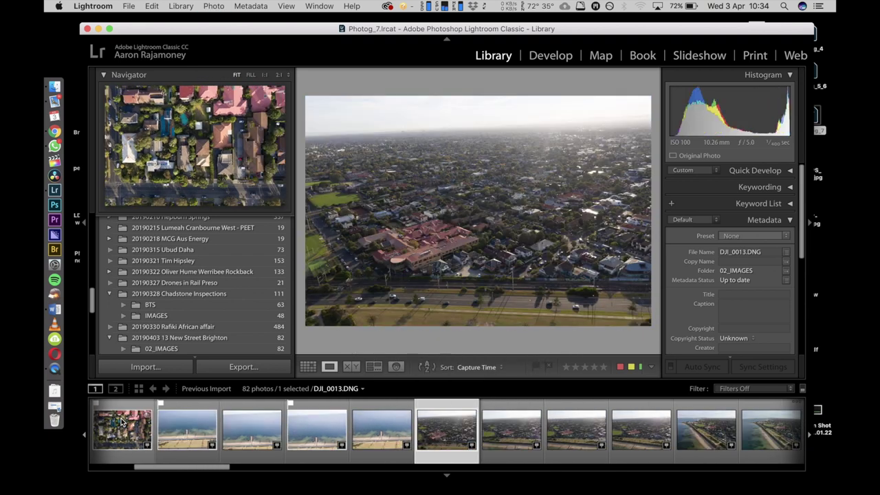
{"action": "key", "text": "Right"}
{"action": "key", "text": "Right"}
{"action": "key", "text": "Right"}
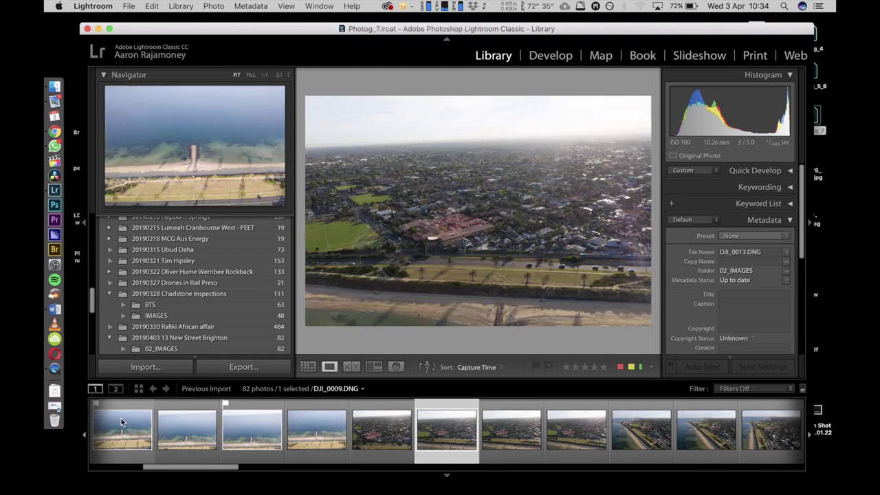
{"action": "key", "text": "XF86MonBrightnessUp"}
{"action": "key", "text": "p"}
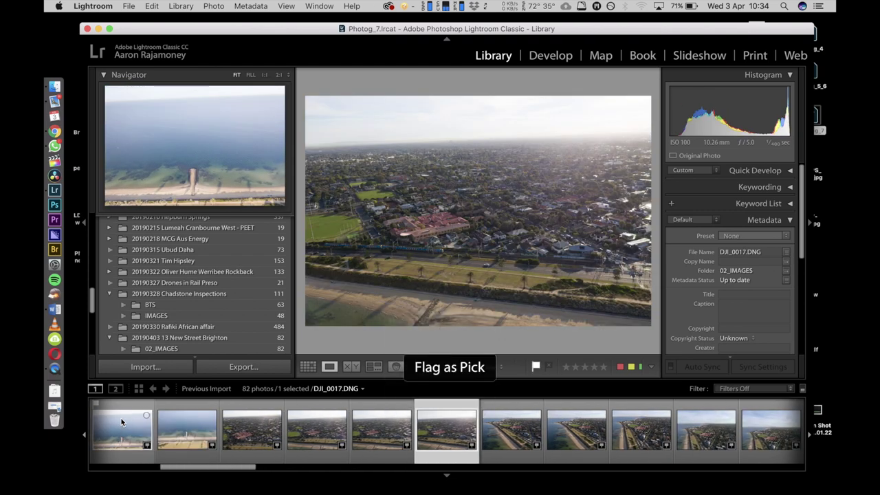
{"action": "key", "text": "Right"}
{"action": "key", "text": "p"}
{"action": "key", "text": "Right"}
{"action": "key", "text": "Right"}
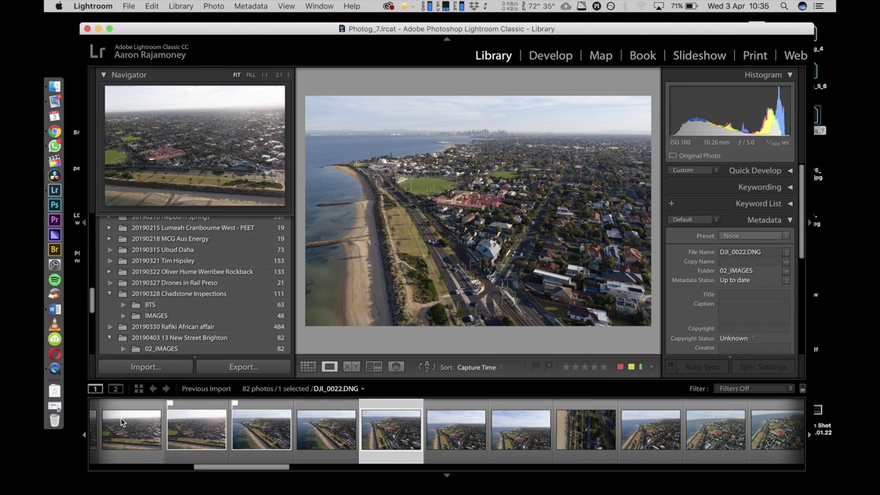
{"action": "key", "text": "p"}
{"action": "key", "text": "Right"}
{"action": "key", "text": "Right"}
{"action": "key", "text": "Right"}
{"action": "key", "text": "Right"}
{"action": "key", "text": "Right"}
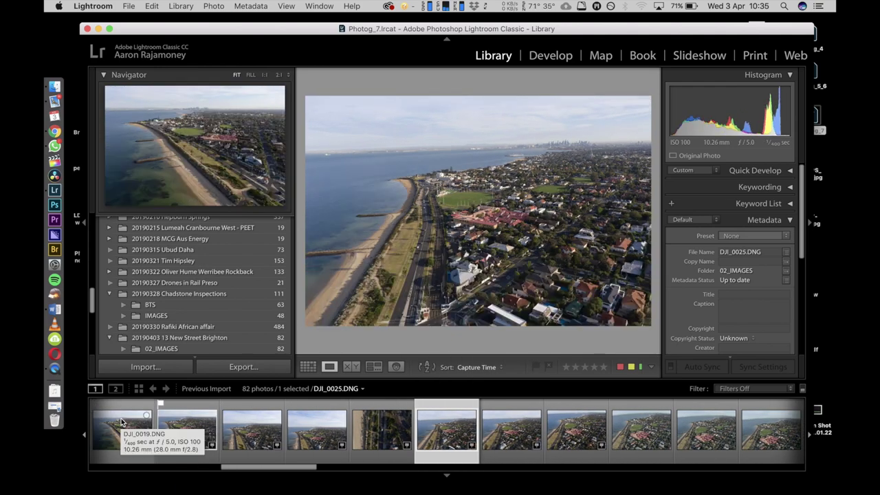
{"action": "key", "text": "Right"}
{"action": "key", "text": "Right"}
{"action": "key", "text": "Right"}
{"action": "key", "text": "p"}
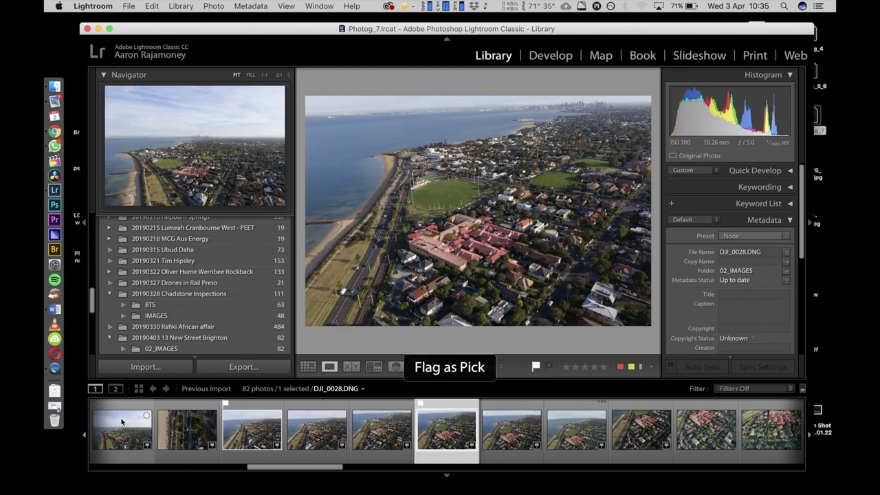
{"action": "key", "text": "Right"}
{"action": "key", "text": "Right"}
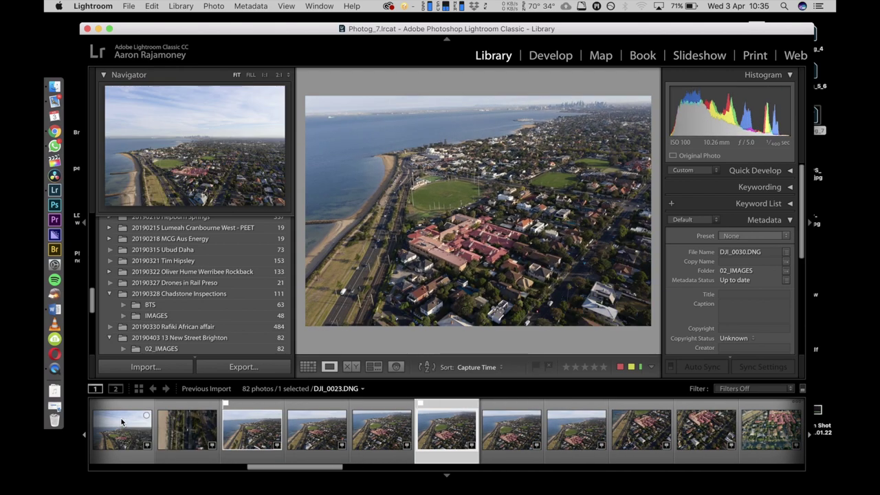
Step: Flag DJI_0032 as a pick and bring the selected photos into Develop
{"action": "left_click", "coordinate": [317, 430], "text": "shift"}
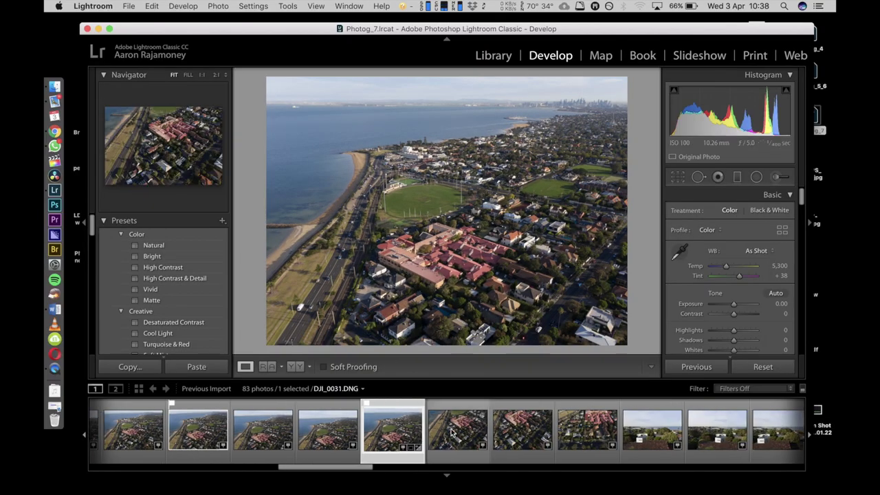
{"action": "left_click", "coordinate": [452, 432]}
{"action": "key", "text": "p"}
{"action": "key", "text": "p"}
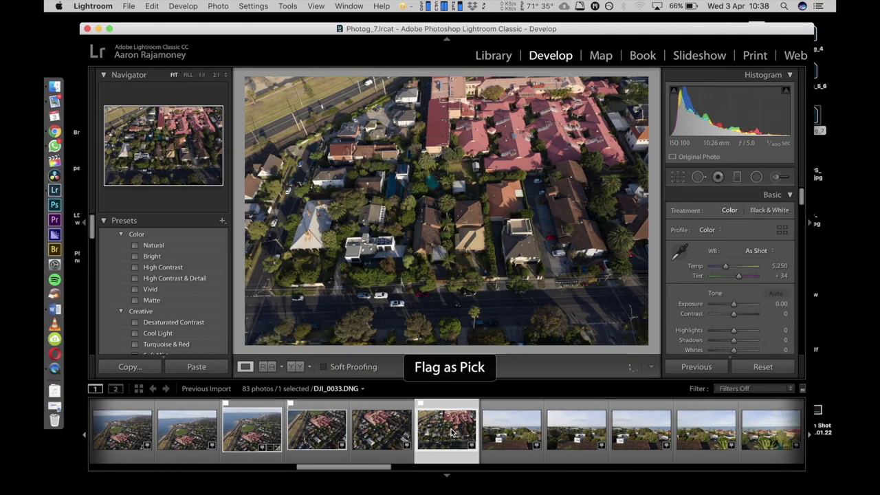
{"action": "key", "text": "Right"}
{"action": "key", "text": "Right"}
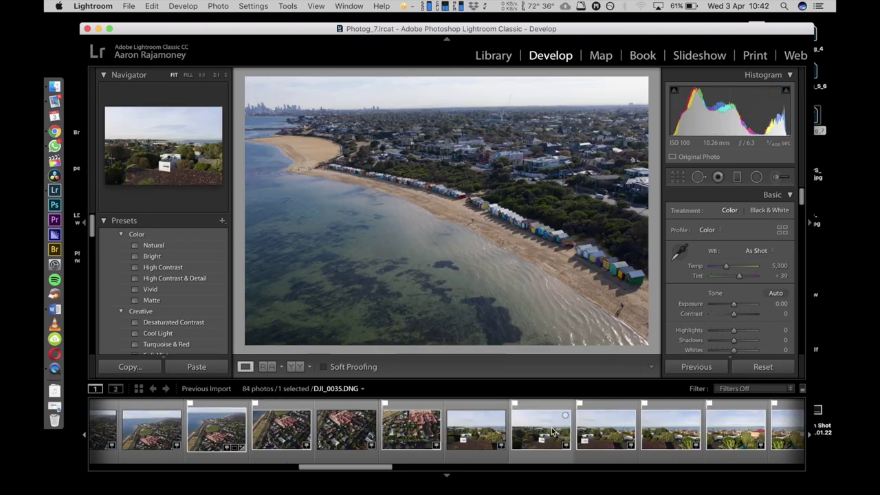
{"action": "scroll", "coordinate": [553, 431], "scroll_direction": "left", "scroll_amount": 5}
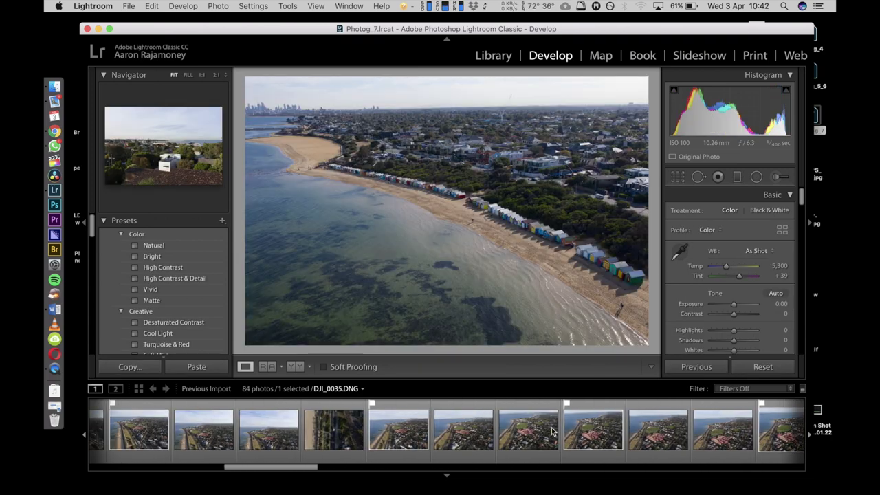
{"action": "left_click", "coordinate": [751, 390]}
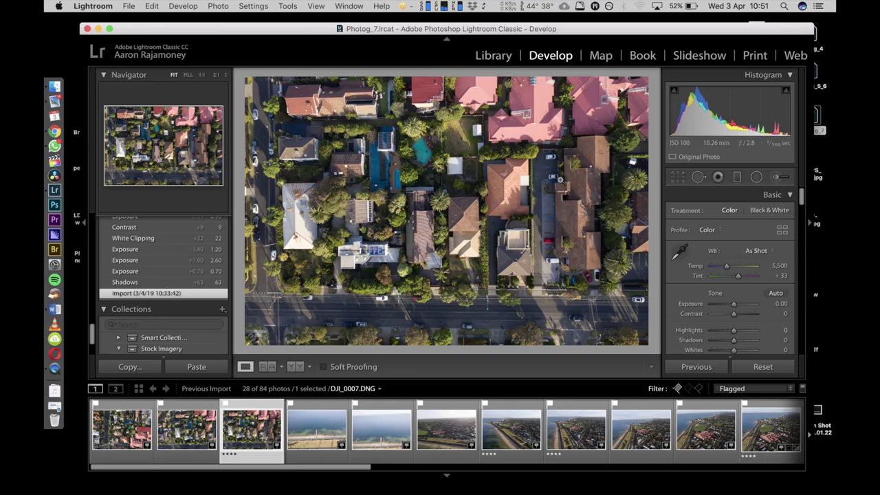
Step: Pull the tone curve's Darks down to -10 and lower the Lights
{"action": "left_click_drag", "start_coordinate": [735, 307], "coordinate": [734, 262]}
{"action": "scroll", "coordinate": [734, 289], "scroll_direction": "down", "scroll_amount": 2}
{"action": "scroll", "coordinate": [735, 286], "scroll_direction": "down", "scroll_amount": 2}
{"action": "scroll", "coordinate": [755, 289], "scroll_direction": "down", "scroll_amount": 3}
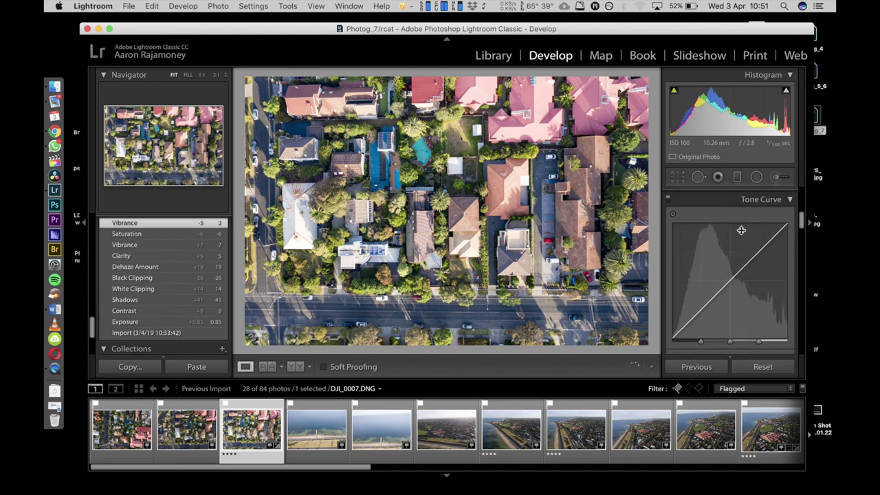
{"action": "left_click_drag", "start_coordinate": [741, 267], "coordinate": [741, 264]}
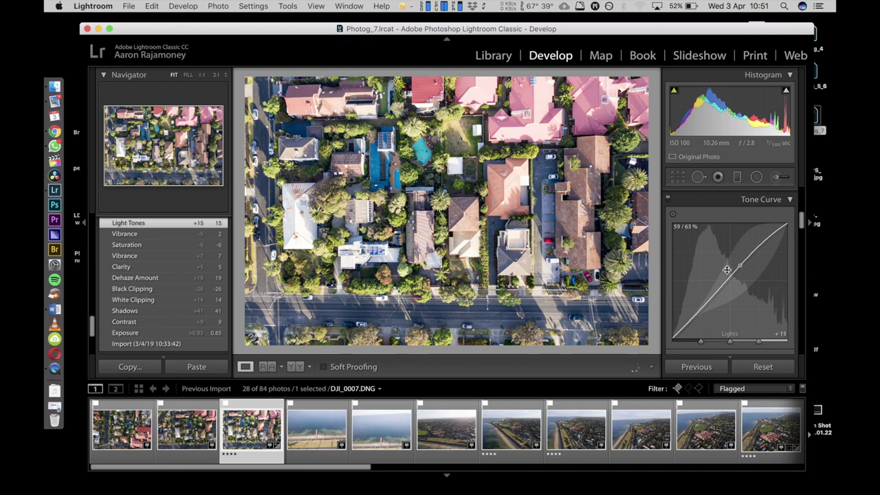
{"action": "left_click_drag", "start_coordinate": [713, 296], "coordinate": [714, 307]}
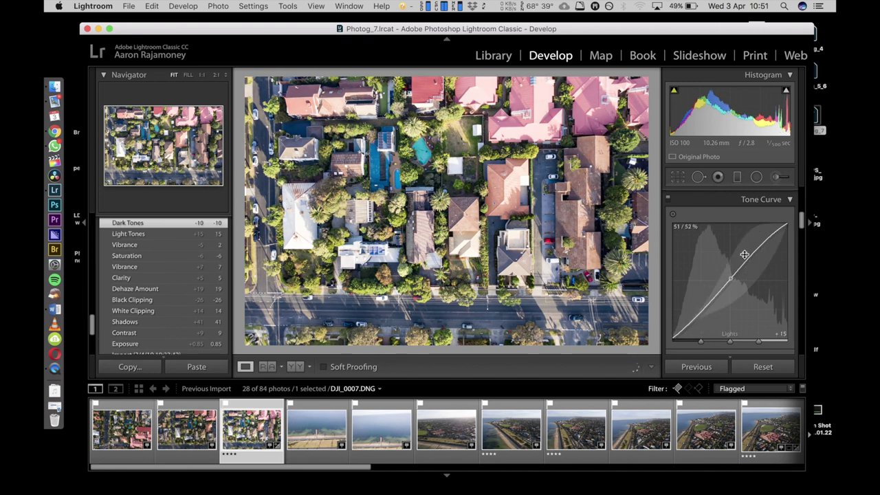
{"action": "left_click_drag", "start_coordinate": [746, 257], "coordinate": [745, 269]}
Step: Raise the Detail panel's sharpening Masking so only edges get sharpened
{"action": "scroll", "coordinate": [696, 287], "scroll_direction": "down", "scroll_amount": 5}
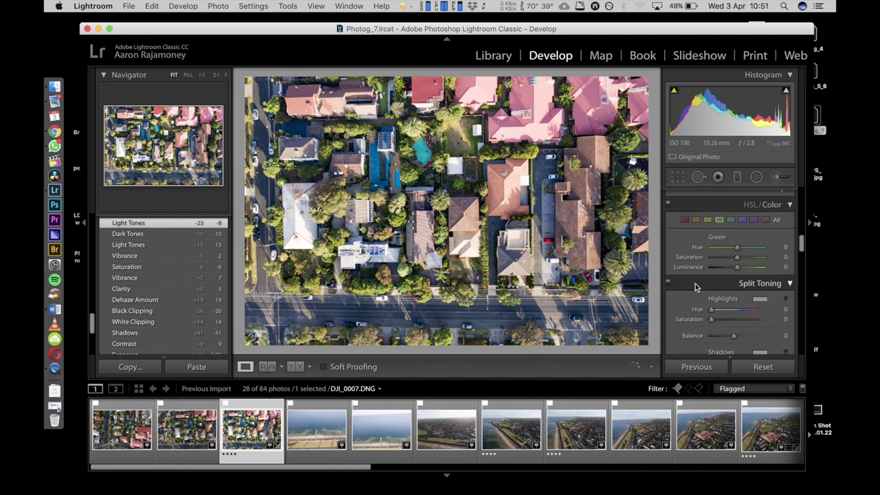
{"action": "scroll", "coordinate": [696, 288], "scroll_direction": "down", "scroll_amount": 4}
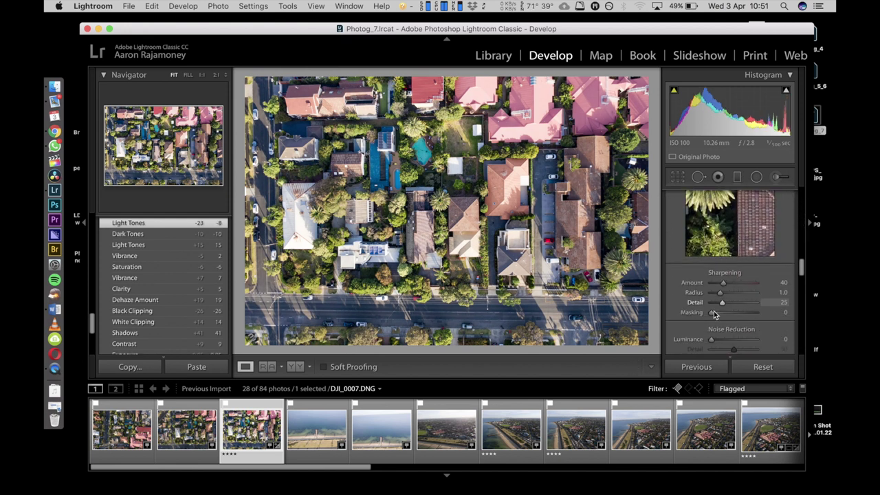
{"action": "left_click_drag", "start_coordinate": [723, 312], "coordinate": [743, 314]}
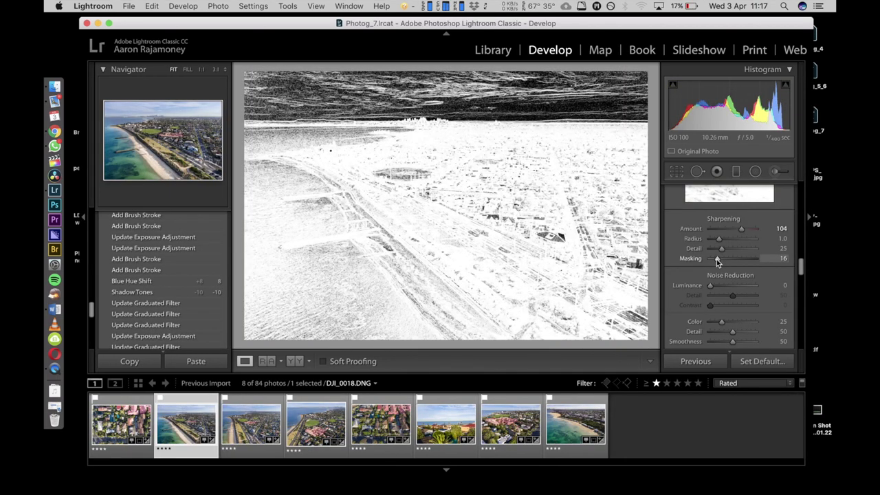
Step: Raise sharpening Masking to about 72–78, checking the edges at close zoom
{"action": "left_click_drag", "start_coordinate": [717, 262], "coordinate": [741, 259]}
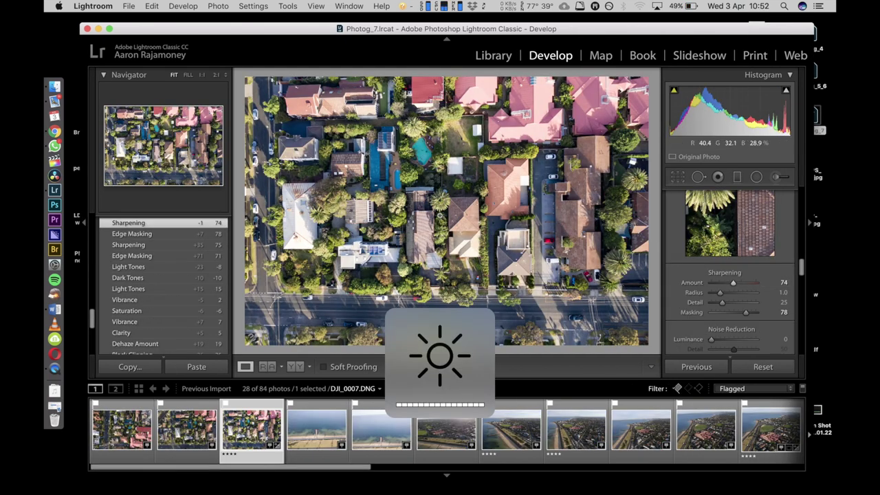
{"action": "left_click", "coordinate": [438, 215]}
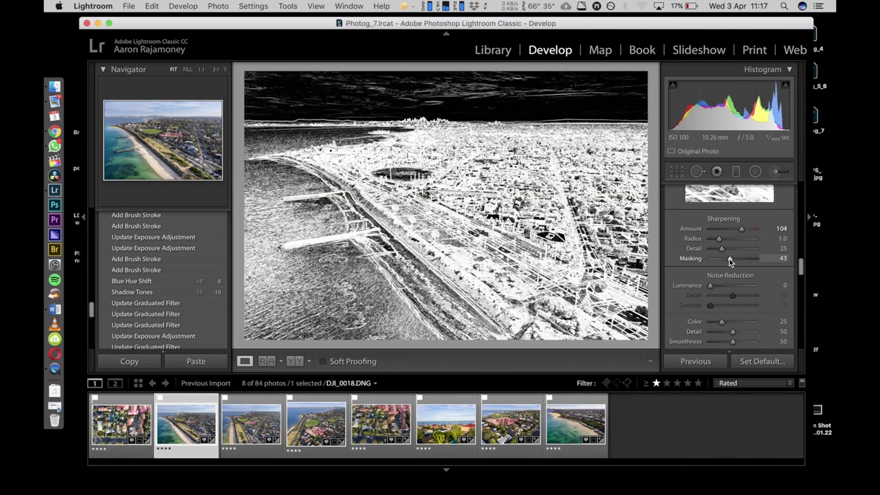
{"action": "left_click_drag", "start_coordinate": [737, 259], "coordinate": [741, 260]}
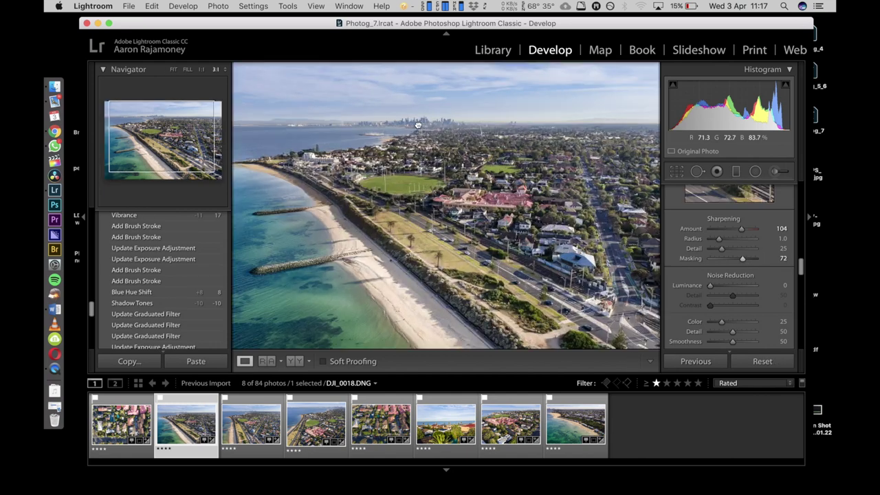
{"action": "left_click", "coordinate": [469, 197]}
{"action": "left_click", "coordinate": [469, 197]}
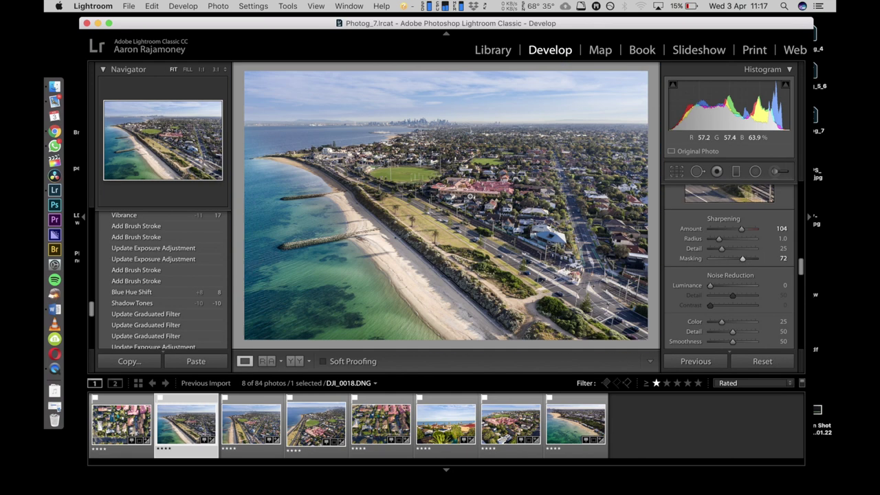
Step: Apply the DJI Mavic Pro FC220 lens model in Lens Corrections
{"action": "left_click", "coordinate": [201, 69]}
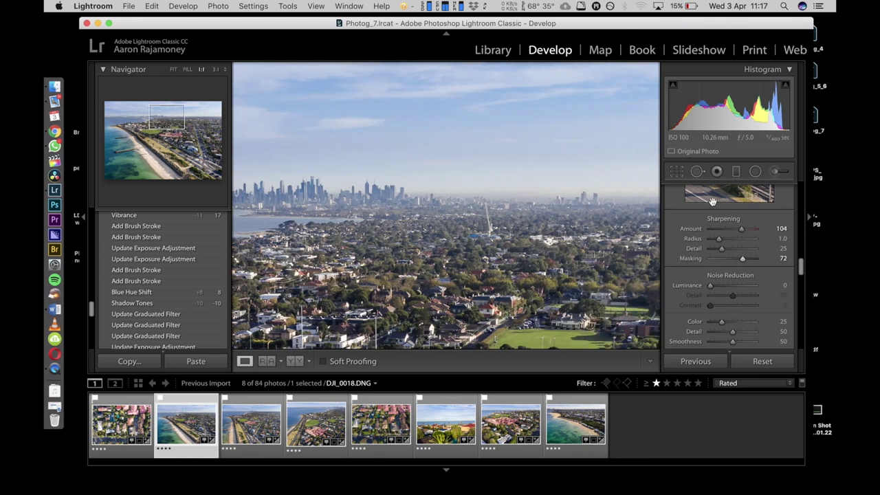
{"action": "left_click", "coordinate": [741, 298]}
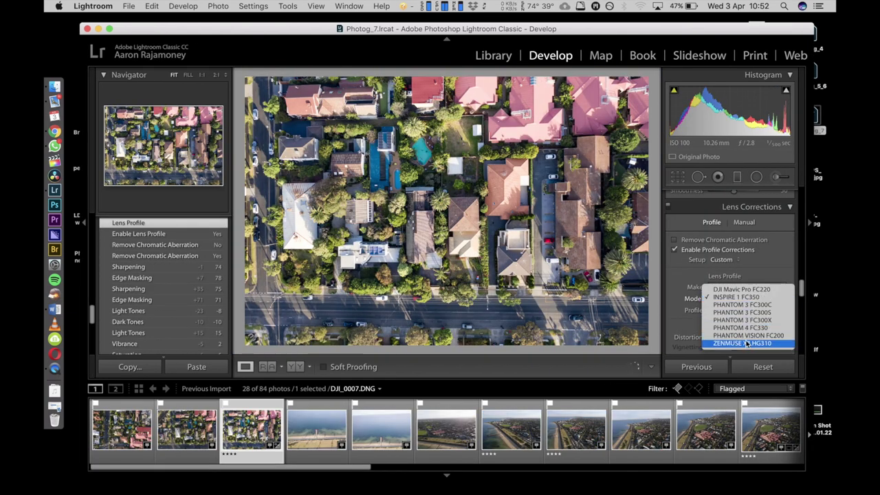
{"action": "left_click", "coordinate": [748, 290]}
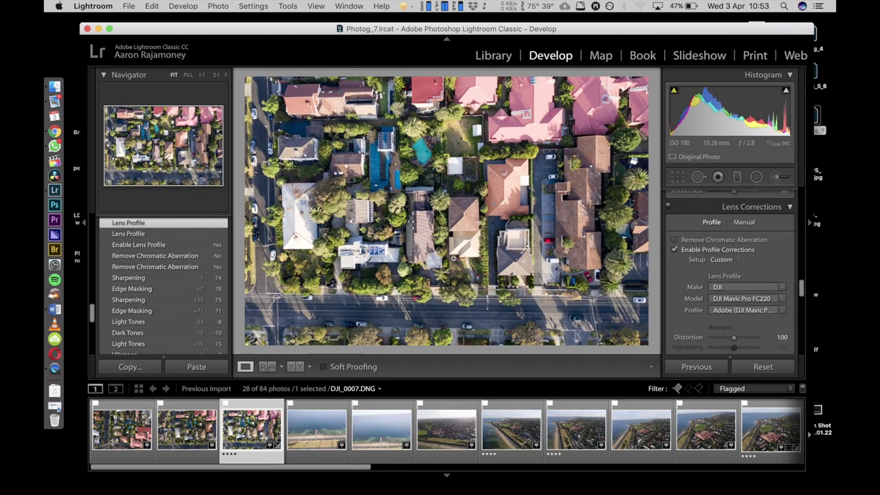
Step: Confirm the Adobe (DJI Mavic Pro FC220) profile and toggle corrections off and on twice, leaving them enabled
{"action": "left_click", "coordinate": [768, 311]}
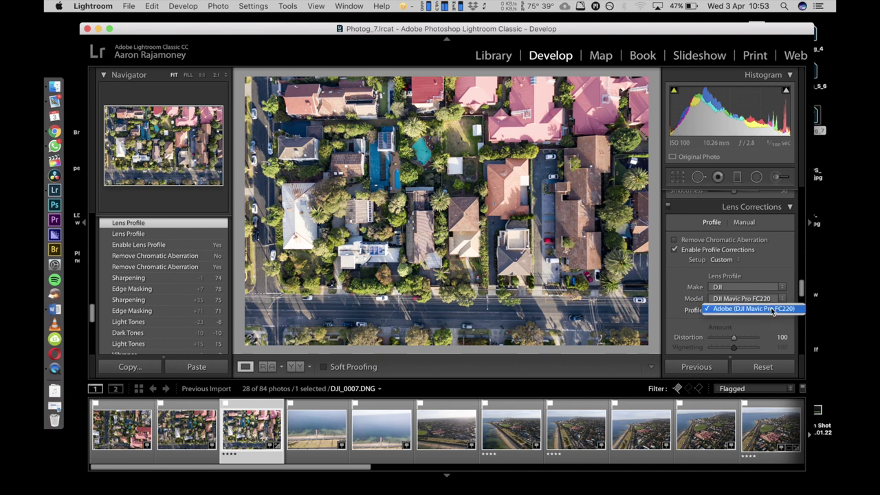
{"action": "left_click", "coordinate": [772, 310]}
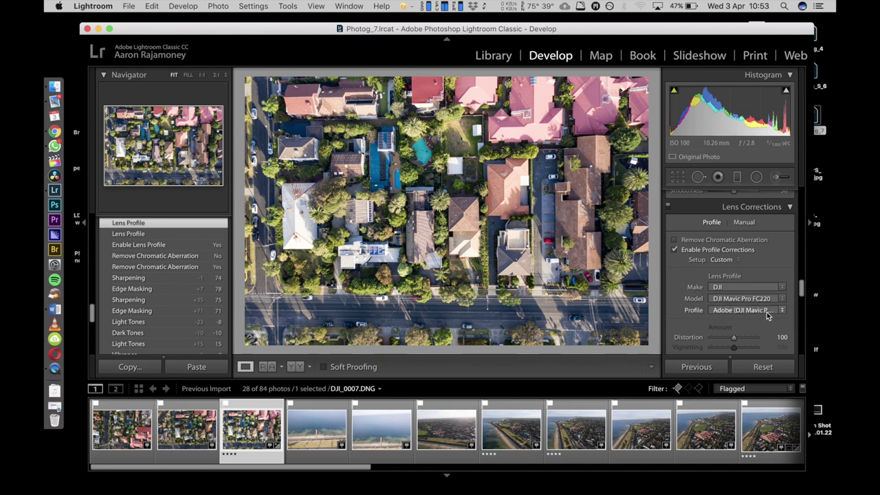
{"action": "left_click", "coordinate": [674, 251]}
{"action": "left_click", "coordinate": [674, 250]}
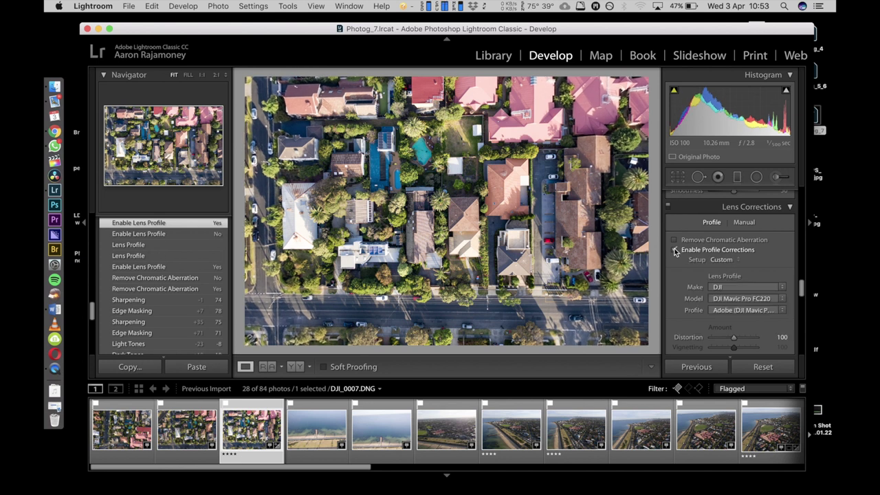
{"action": "left_click", "coordinate": [675, 250]}
{"action": "left_click", "coordinate": [675, 250]}
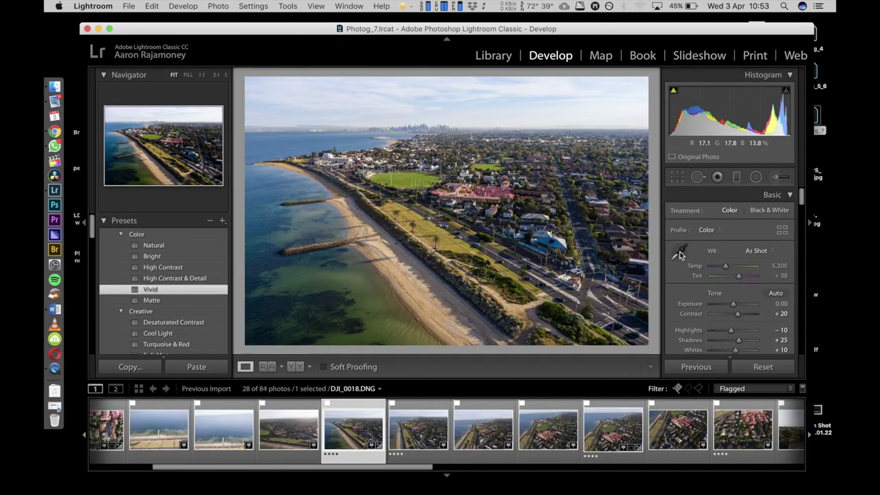
Step: Ease Vibrance from +40 to +28 and Saturation from +10 to +4, then start a graduated filter
{"action": "scroll", "coordinate": [737, 316], "scroll_direction": "down", "scroll_amount": 5}
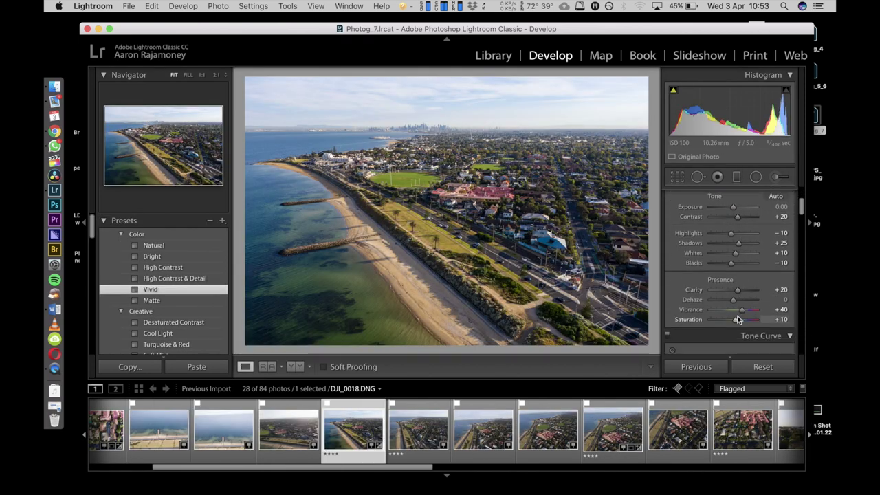
{"action": "left_click_drag", "start_coordinate": [734, 320], "coordinate": [740, 313]}
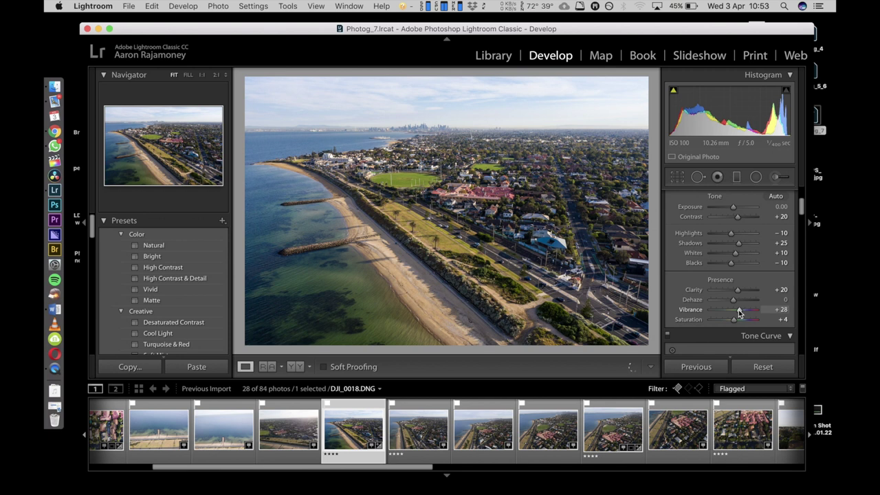
{"action": "scroll", "coordinate": [737, 289], "scroll_direction": "up", "scroll_amount": 2}
{"action": "left_click", "coordinate": [736, 177]}
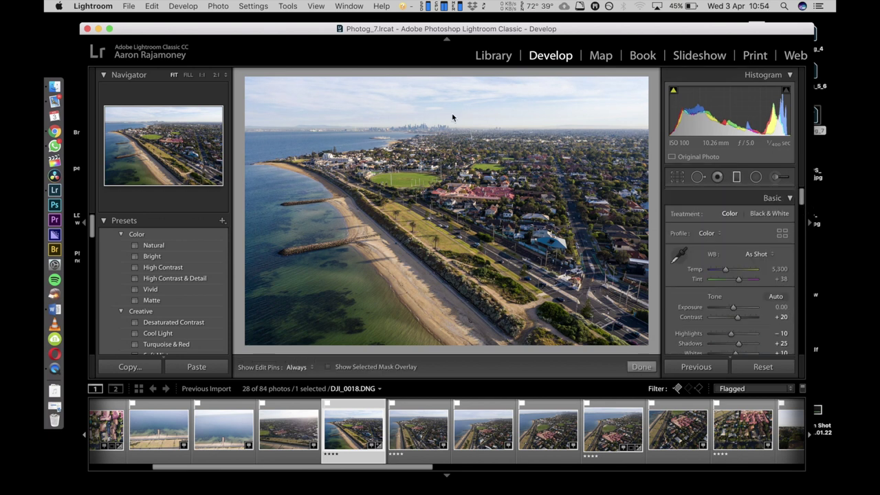
Step: Draw a graduated filter down over the sky as a Burn (Darken) effect, darkened further
{"action": "left_click_drag", "start_coordinate": [467, 137], "coordinate": [467, 117]}
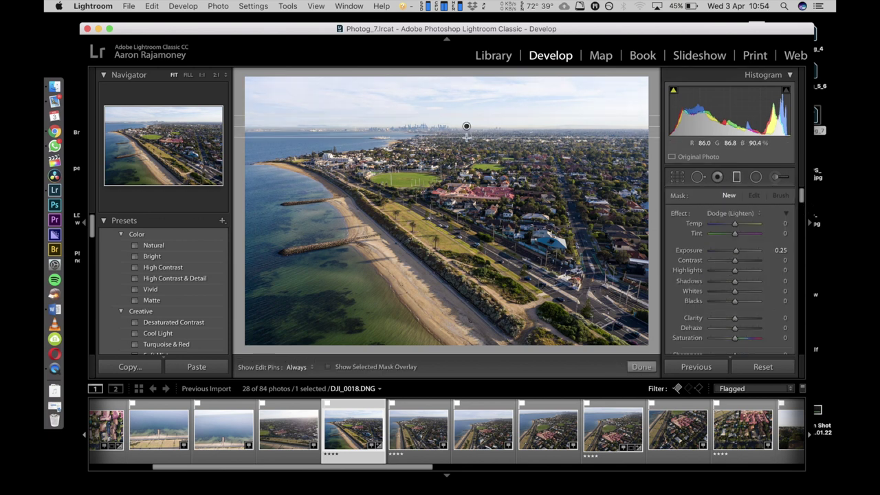
{"action": "left_click", "coordinate": [731, 213]}
{"action": "left_click", "coordinate": [733, 205]}
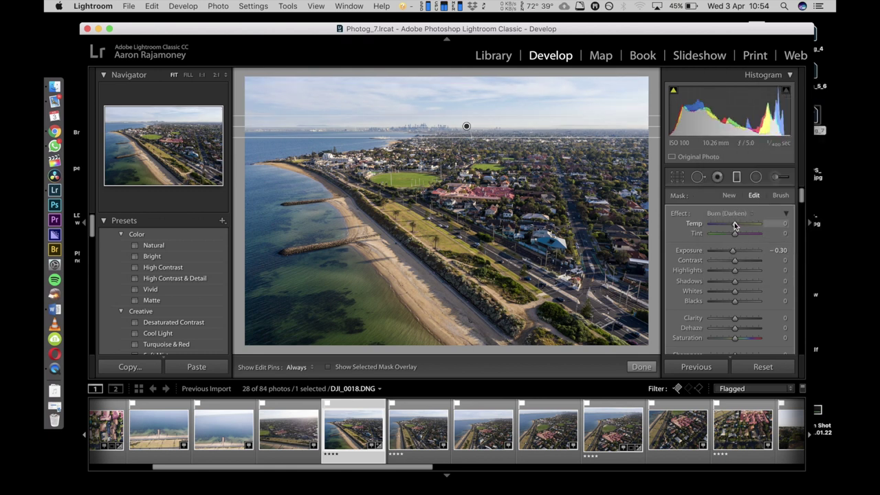
{"action": "left_click_drag", "start_coordinate": [734, 251], "coordinate": [734, 252]}
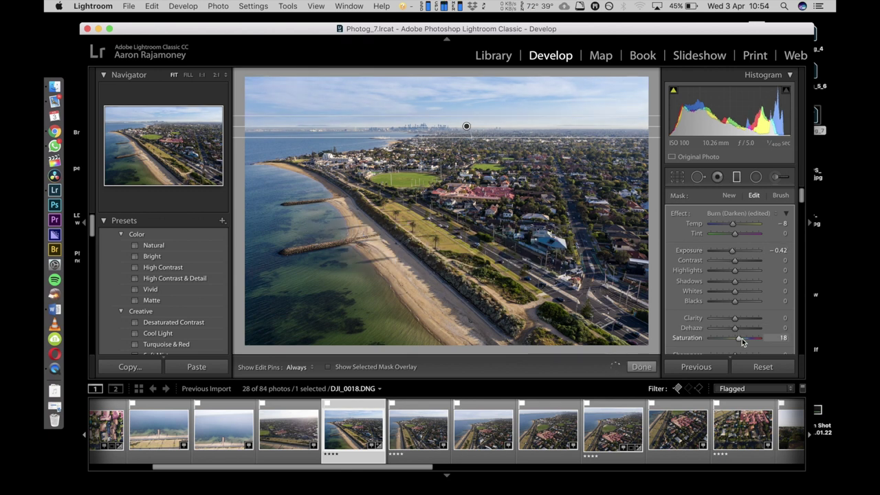
Step: Add a diagonal Dodge gradient over the town, rotate it flatter and fine-tune its exposure
{"action": "mouse_move", "coordinate": [509, 199]}
{"action": "left_mouse_down"}
{"action": "mouse_move", "coordinate": [536, 253]}
{"action": "mouse_move", "coordinate": [481, 179]}
{"action": "left_mouse_up"}
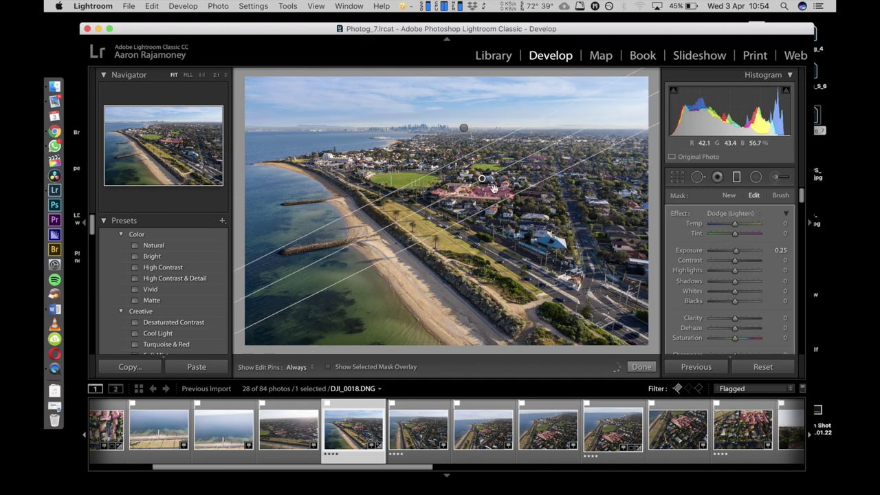
{"action": "left_click_drag", "start_coordinate": [736, 250], "coordinate": [738, 252]}
{"action": "left_click_drag", "start_coordinate": [421, 209], "coordinate": [427, 190]}
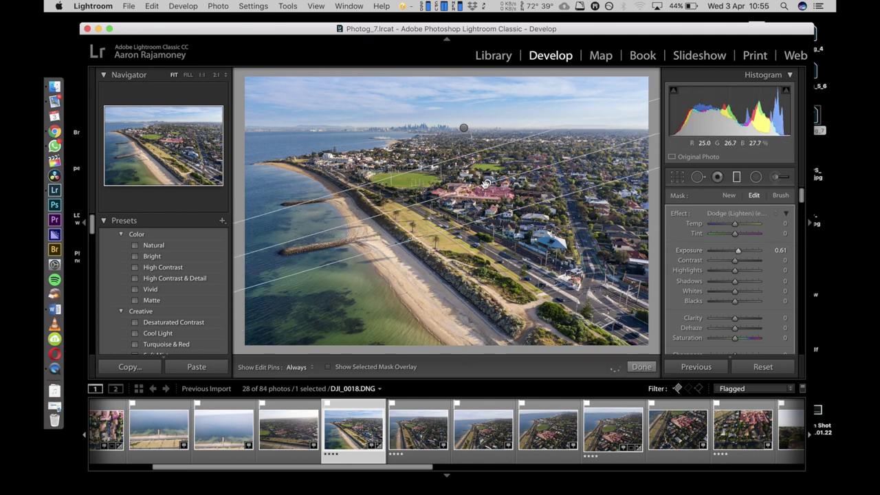
{"action": "key", "text": "Delete"}
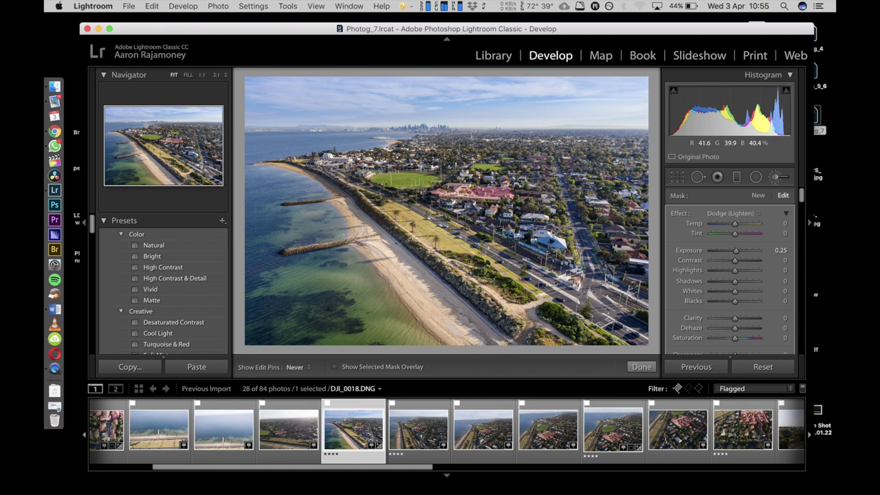
{"action": "left_click_drag", "start_coordinate": [735, 250], "coordinate": [736, 250]}
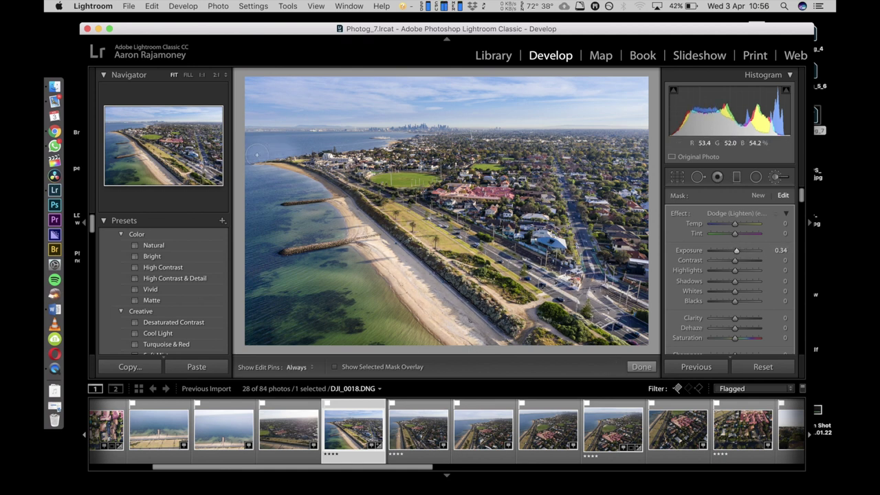
Step: Compare the before and after views, zooming in and back out
{"action": "key", "text": "k"}
{"action": "left_click", "coordinate": [643, 244]}
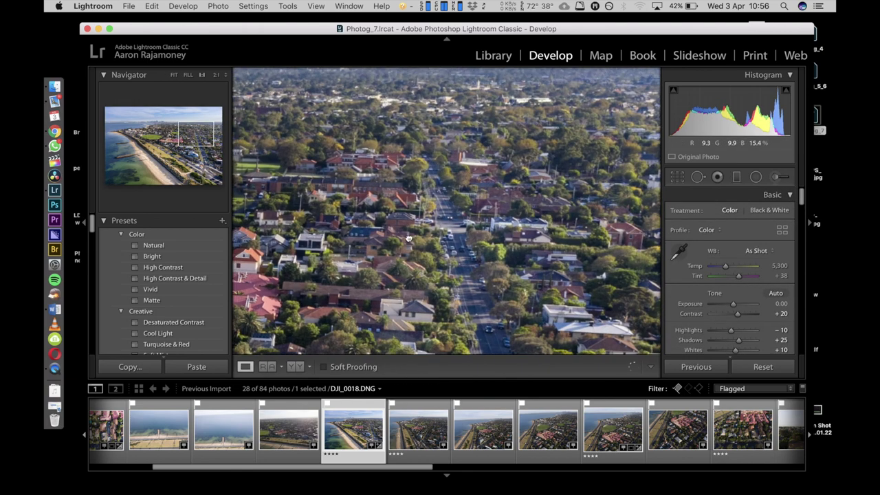
{"action": "left_click", "coordinate": [643, 244]}
{"action": "key", "text": "backslash"}
{"action": "key", "text": "backslash"}
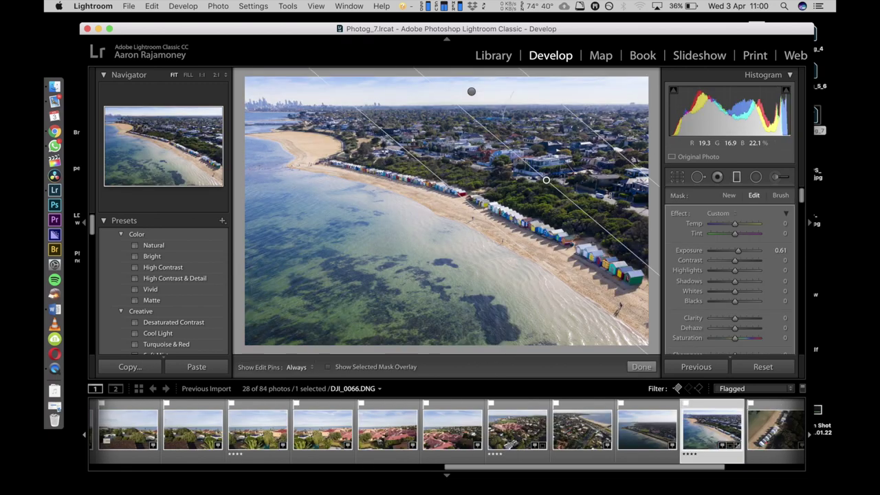
Step: Angle and reposition the graduated filter across the beach water
{"action": "left_click_drag", "start_coordinate": [622, 178], "coordinate": [604, 176]}
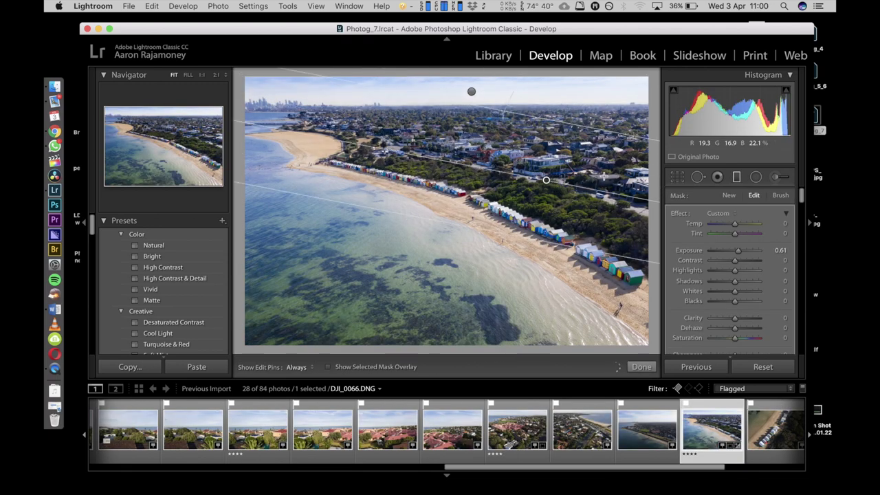
{"action": "left_click_drag", "start_coordinate": [545, 180], "coordinate": [459, 217]}
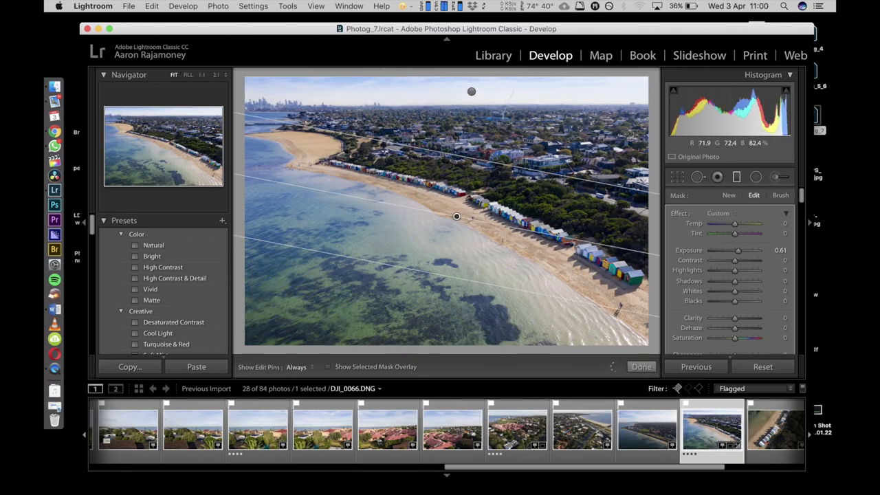
{"action": "left_click_drag", "start_coordinate": [557, 234], "coordinate": [563, 245]}
{"action": "left_click_drag", "start_coordinate": [457, 216], "coordinate": [438, 227]}
Step: Tint the filter a light cyan with saturation lowered to 23
{"action": "scroll", "coordinate": [688, 252], "scroll_direction": "down", "scroll_amount": 5}
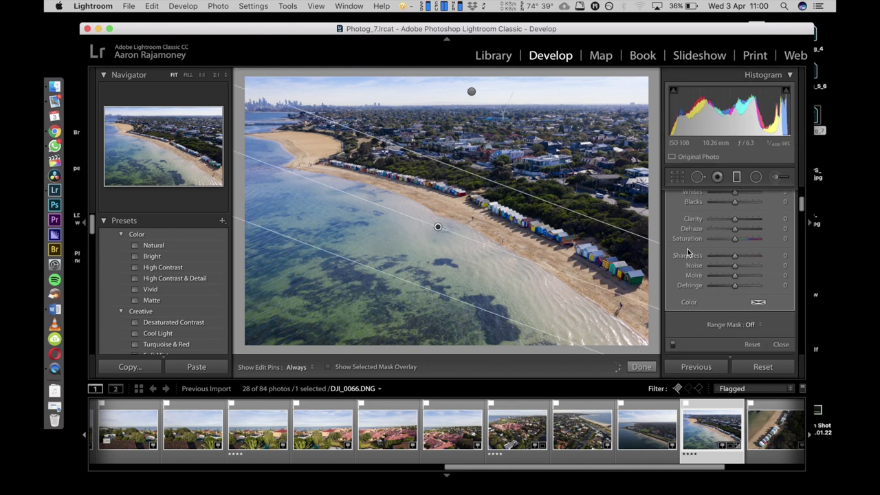
{"action": "left_click", "coordinate": [758, 304]}
{"action": "left_click", "coordinate": [652, 322]}
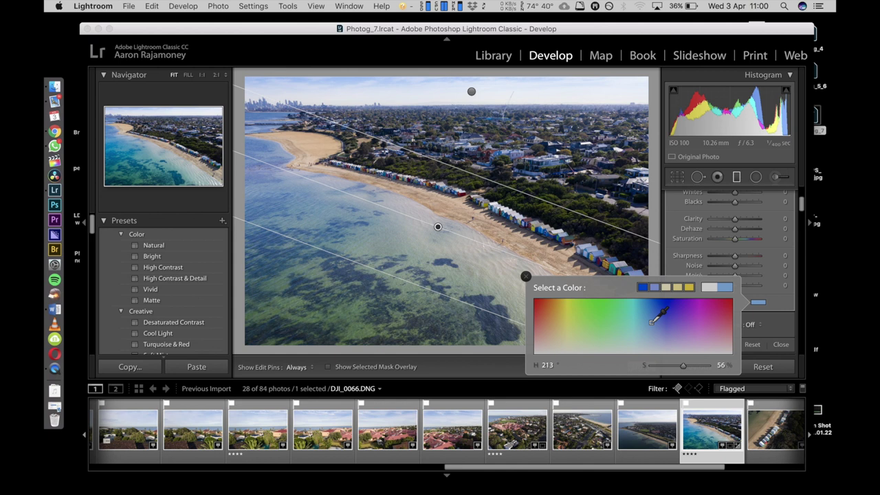
{"action": "left_click_drag", "start_coordinate": [651, 321], "coordinate": [640, 326]}
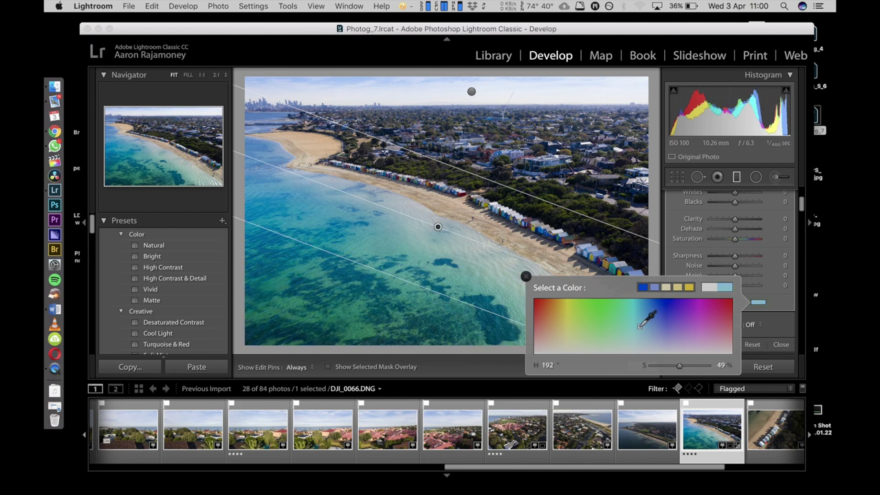
{"action": "left_click", "coordinate": [526, 277]}
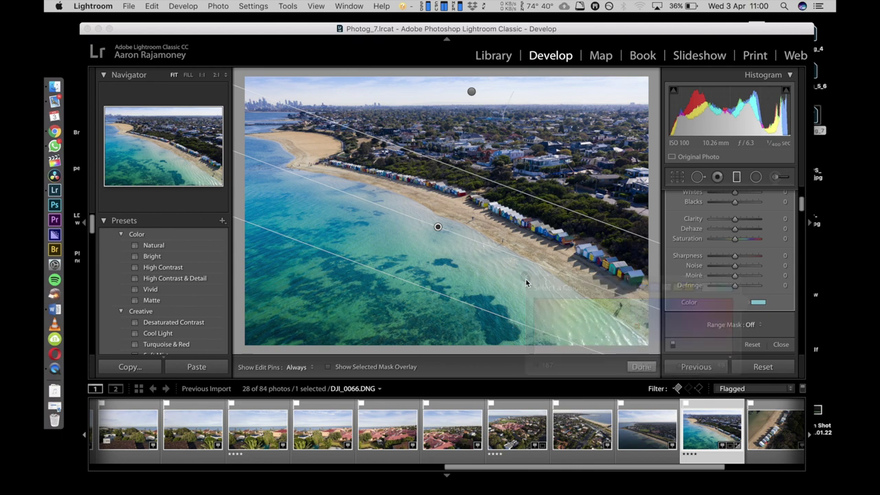
{"action": "left_click", "coordinate": [758, 303]}
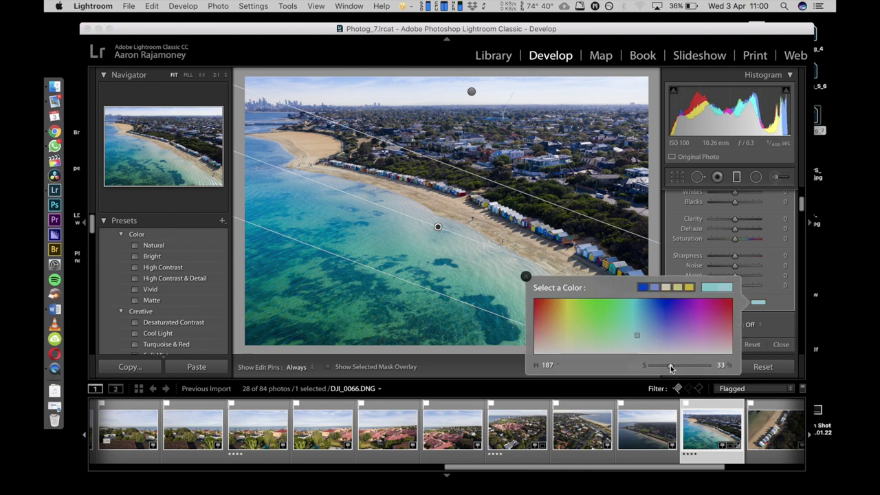
{"action": "left_click_drag", "start_coordinate": [665, 368], "coordinate": [664, 368]}
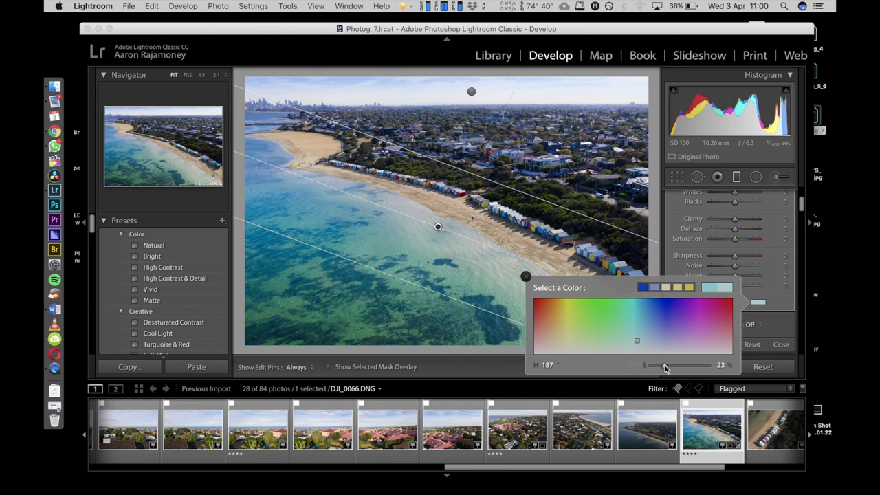
{"action": "left_click", "coordinate": [526, 277]}
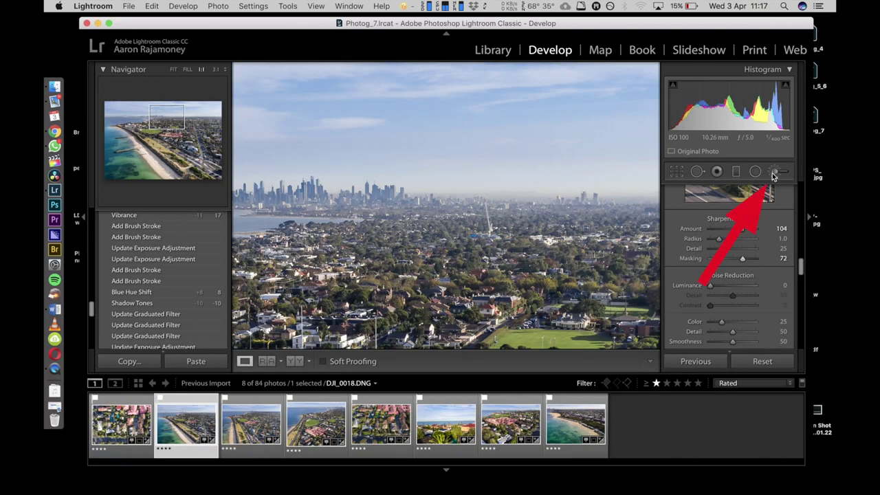
{"action": "left_click", "coordinate": [774, 175]}
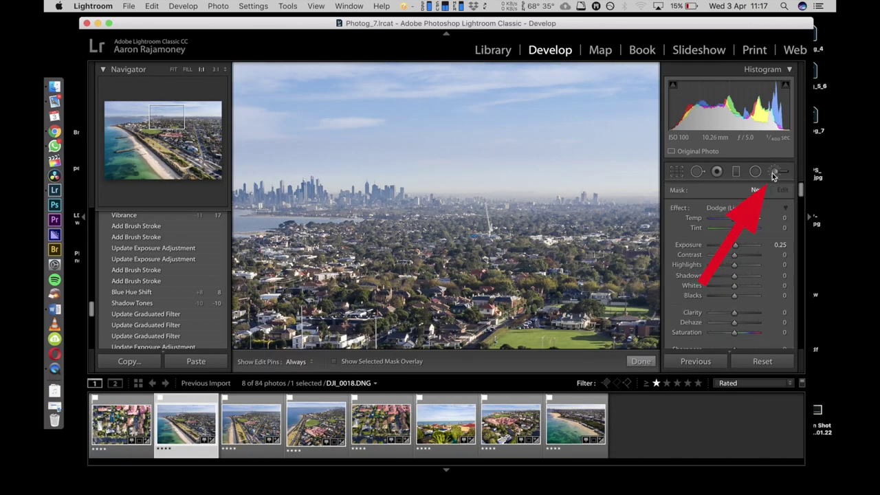
Step: Set the Adjustment Brush effect to Burn (Darken) and pan to the left shore and skyline
{"action": "left_click", "coordinate": [729, 207]}
{"action": "left_click", "coordinate": [733, 198]}
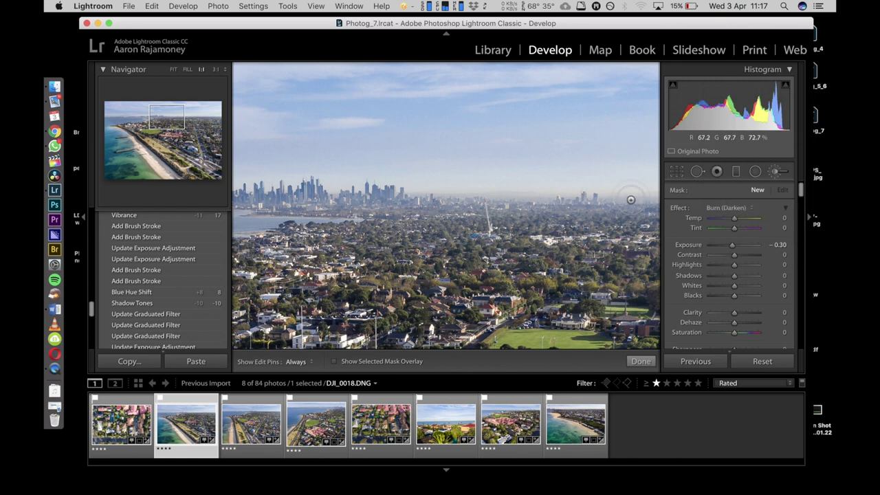
{"action": "left_click_drag", "start_coordinate": [634, 199], "coordinate": [475, 204]}
{"action": "left_click_drag", "start_coordinate": [386, 209], "coordinate": [448, 203]}
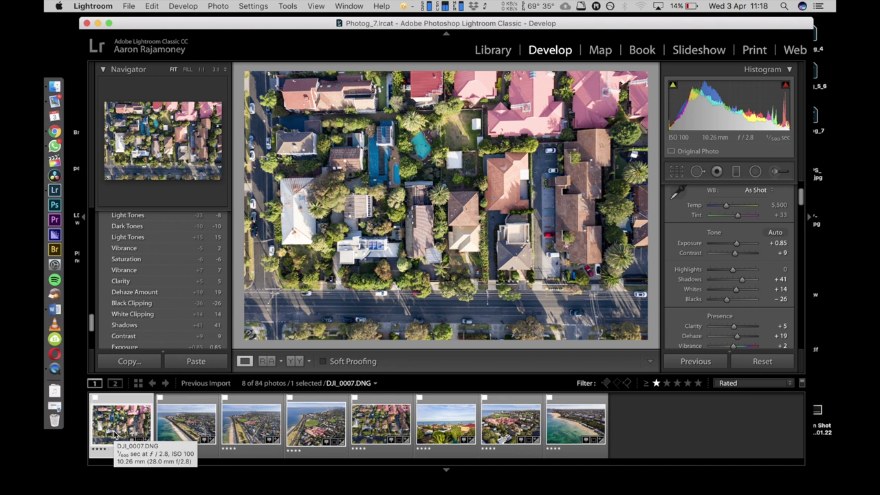
Step: Send DJI_0007 from Lightroom to Photoshop for editing
{"action": "right_click", "coordinate": [114, 434]}
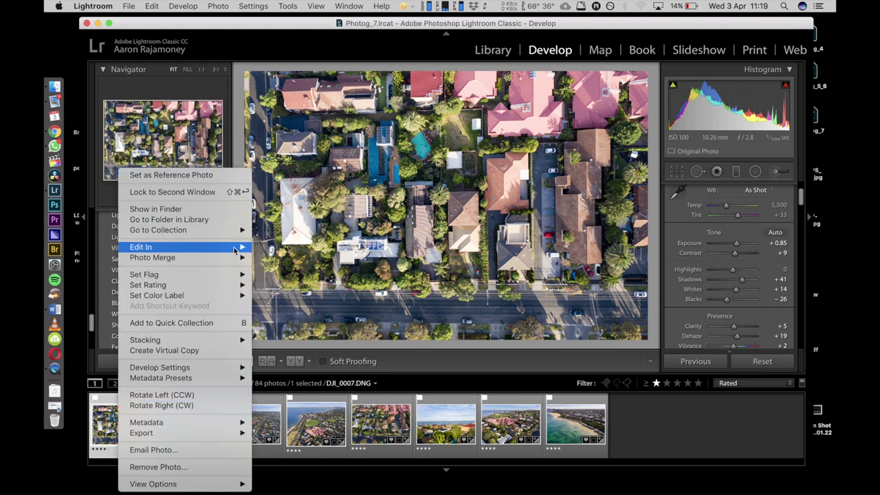
{"action": "mouse_move", "coordinate": [236, 248]}
{"action": "left_click", "coordinate": [303, 247]}
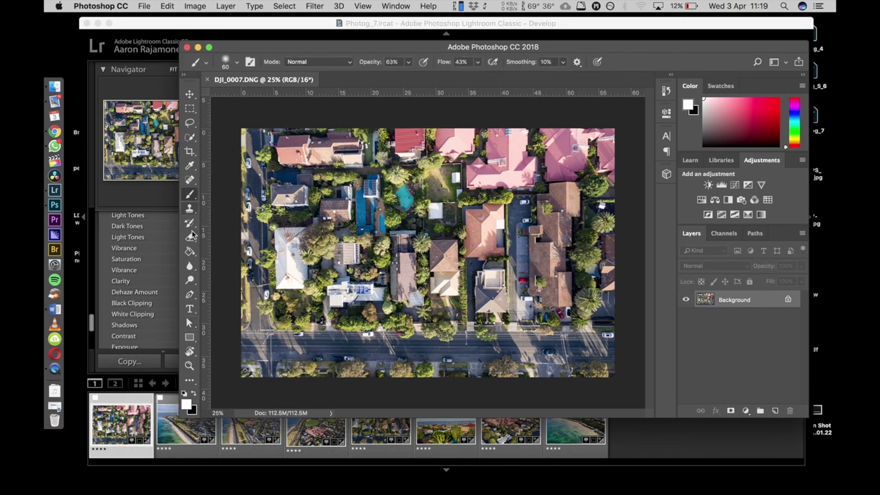
Step: Set the Pen tool to Shape mode with a white stroke and no fill
{"action": "left_click", "coordinate": [192, 295]}
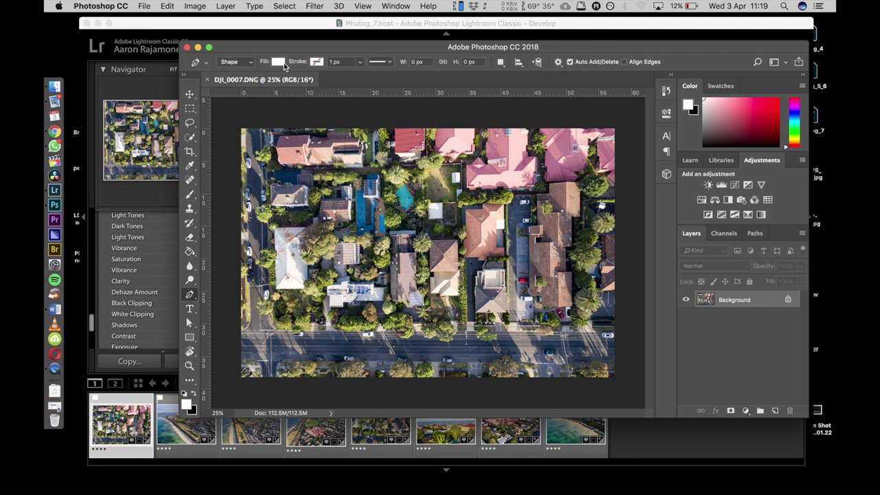
{"action": "left_click", "coordinate": [316, 62]}
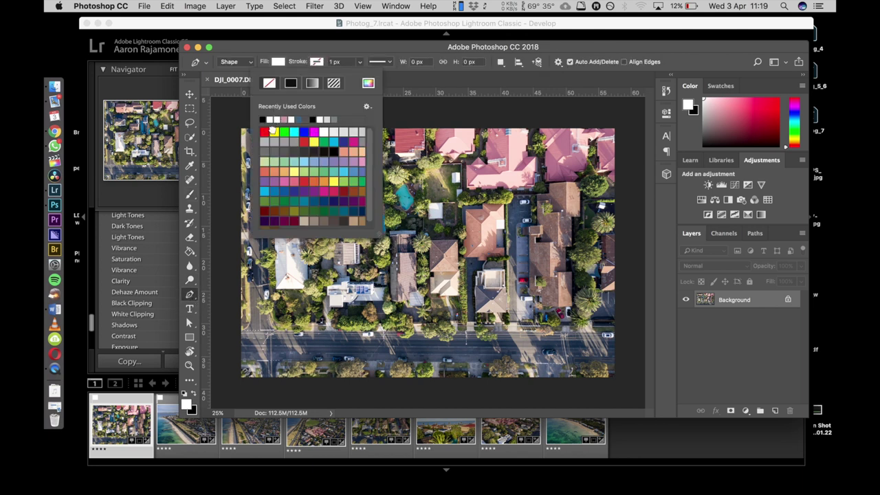
{"action": "left_click", "coordinate": [274, 131]}
{"action": "left_click", "coordinate": [282, 119]}
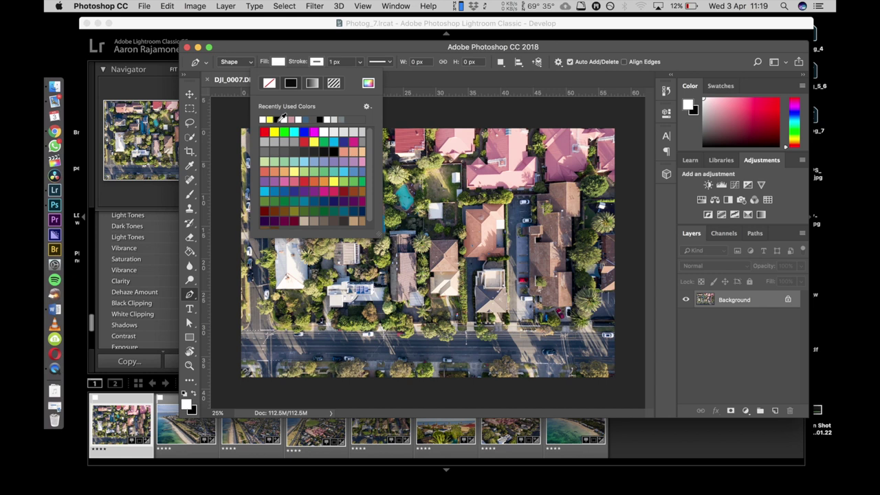
{"action": "left_click", "coordinate": [279, 63]}
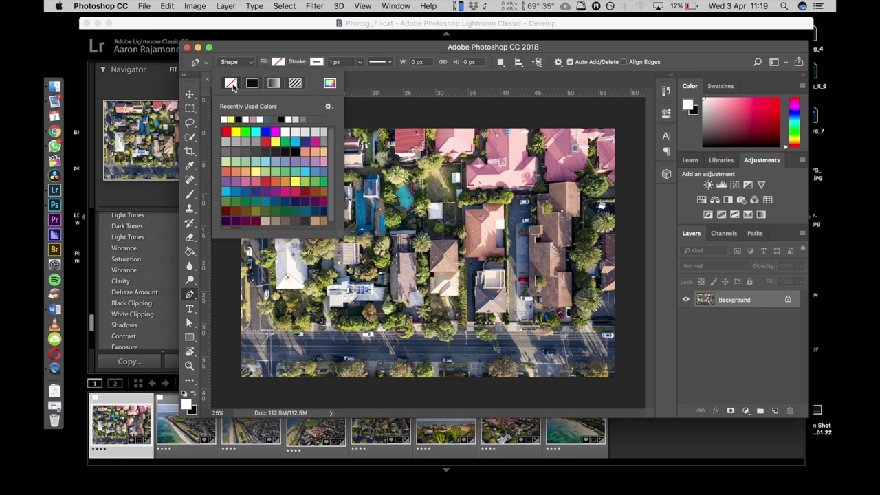
{"action": "left_click", "coordinate": [359, 62]}
Step: Draw the middle lot's rectangular boundary and thicken its outline to about 36 px
{"action": "left_click_drag", "start_coordinate": [360, 74], "coordinate": [356, 74]}
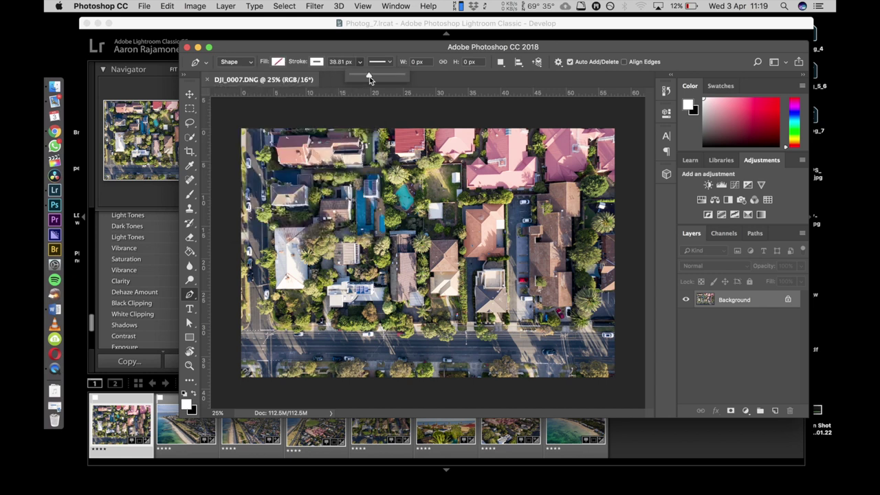
{"action": "left_click", "coordinate": [466, 337]}
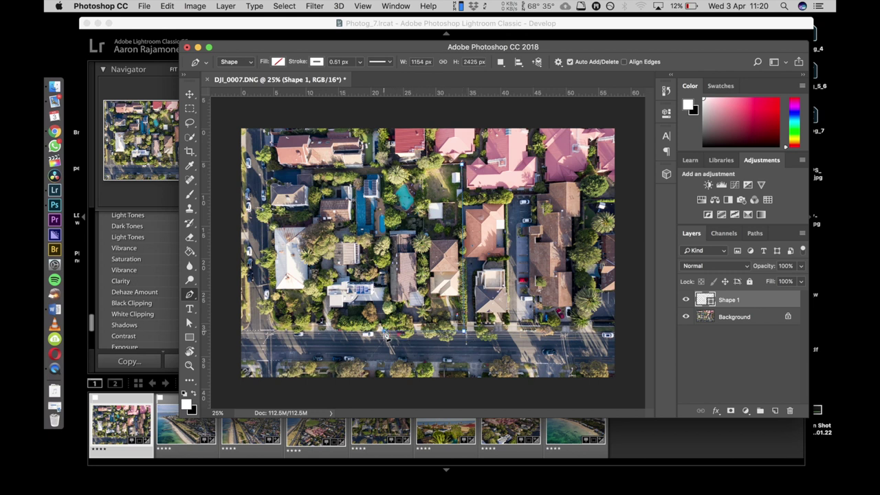
{"action": "left_click", "coordinate": [359, 62]}
{"action": "left_click_drag", "start_coordinate": [356, 74], "coordinate": [372, 78]}
{"action": "left_click", "coordinate": [690, 346]}
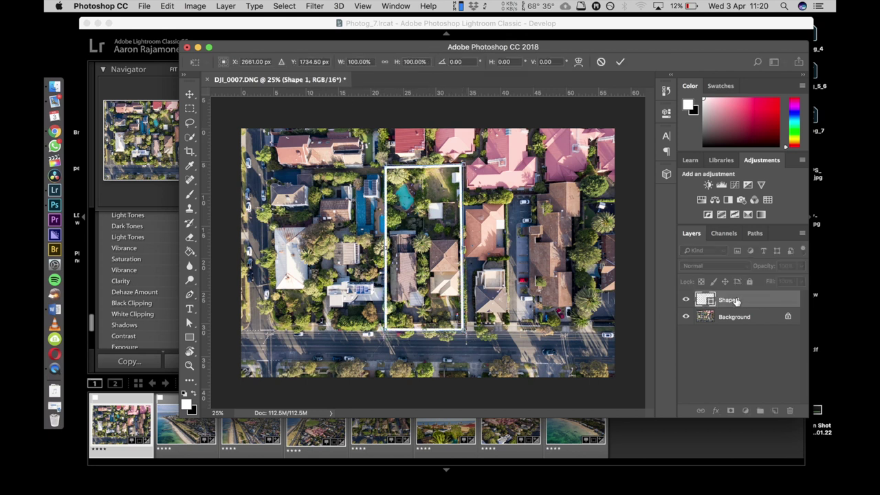
{"action": "scroll", "coordinate": [428, 253], "scroll_direction": "down", "scroll_amount": 1}
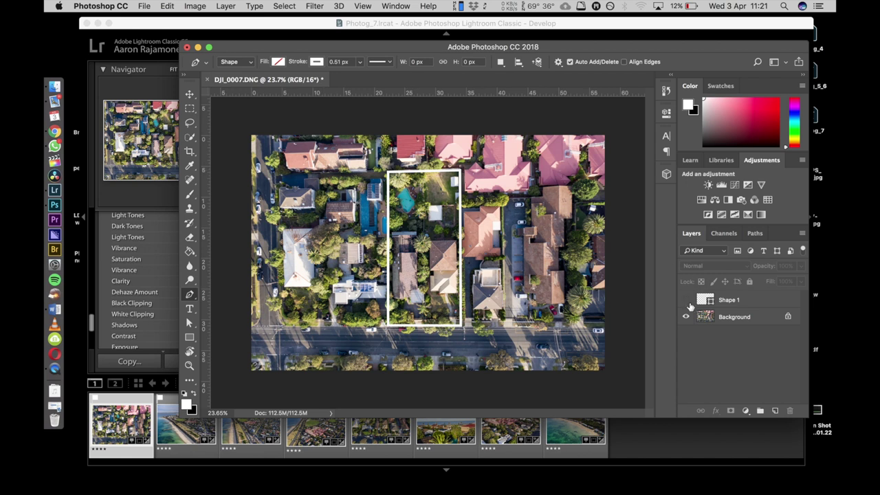
Step: Hide the boundary shape and copy a rectangular selection of the central lot onto its own layer
{"action": "left_click", "coordinate": [687, 301]}
{"action": "left_click", "coordinate": [190, 108]}
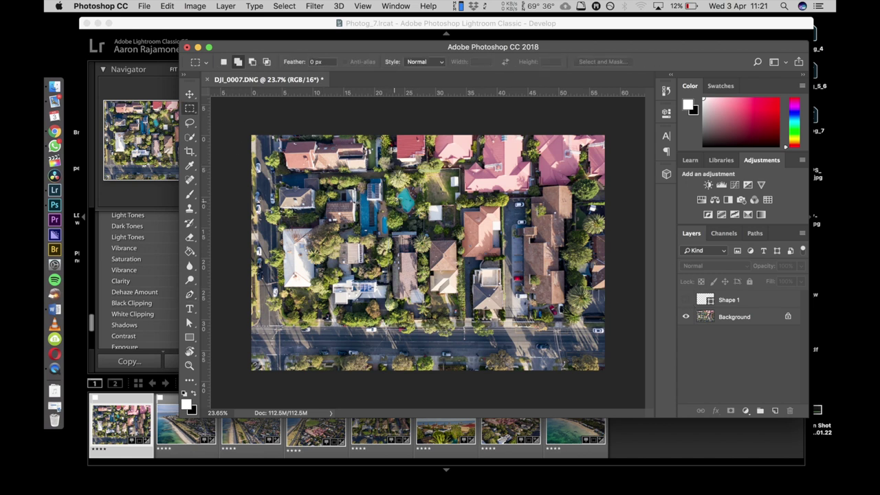
{"action": "left_click_drag", "start_coordinate": [386, 169], "coordinate": [468, 295]}
{"action": "key", "text": "super+j"}
Step: Invert the selection, fully desaturate everything outside the lot, and show the white boundary outline
{"action": "left_click", "coordinate": [314, 6]}
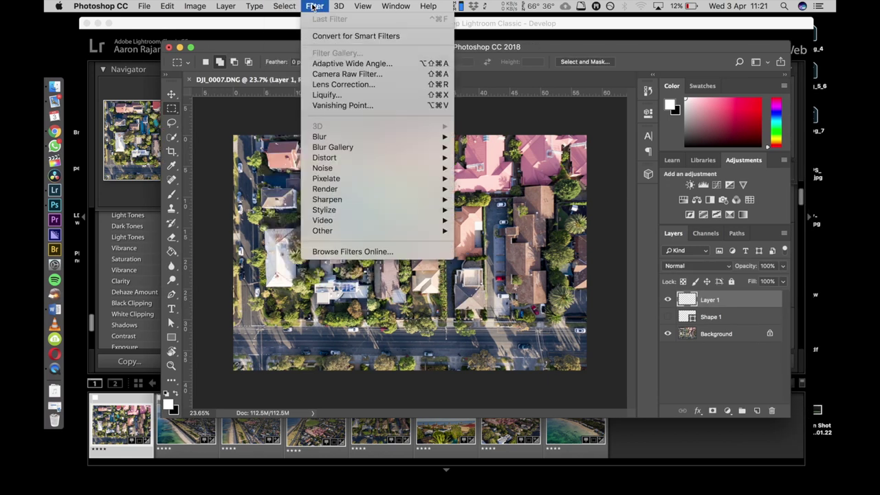
{"action": "mouse_move", "coordinate": [284, 6]}
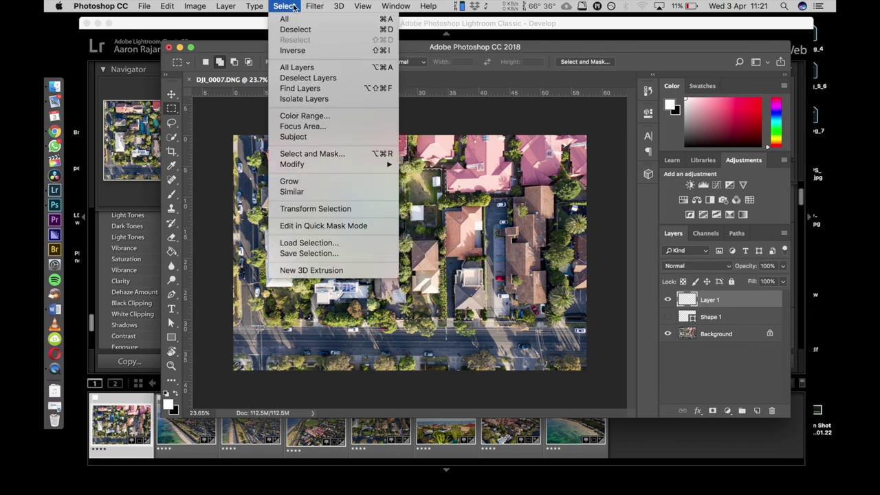
{"action": "left_click", "coordinate": [295, 52]}
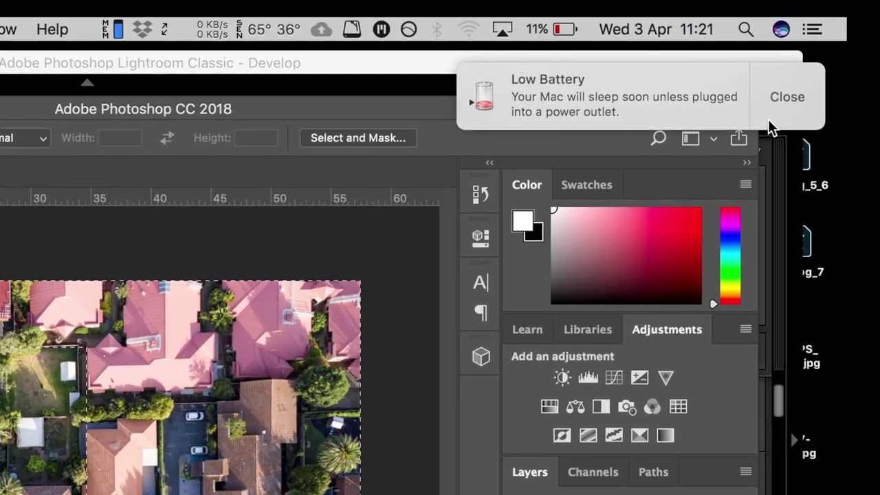
{"action": "left_click", "coordinate": [785, 92]}
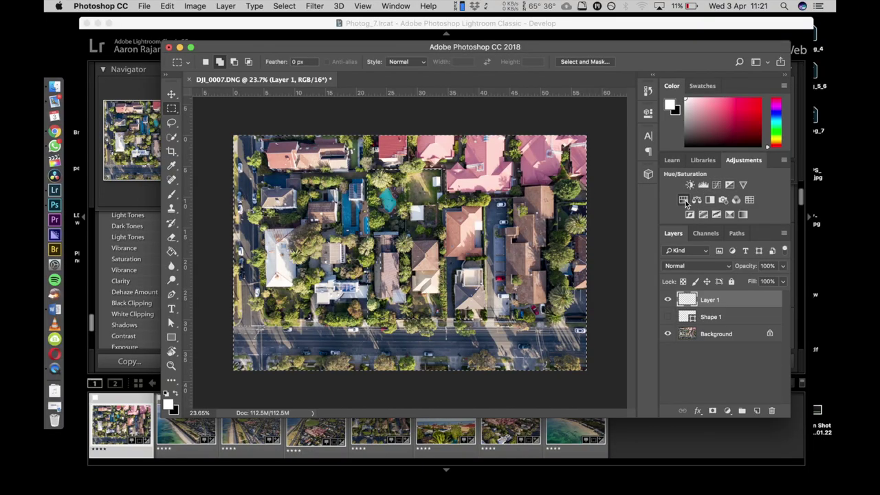
{"action": "left_click", "coordinate": [685, 200]}
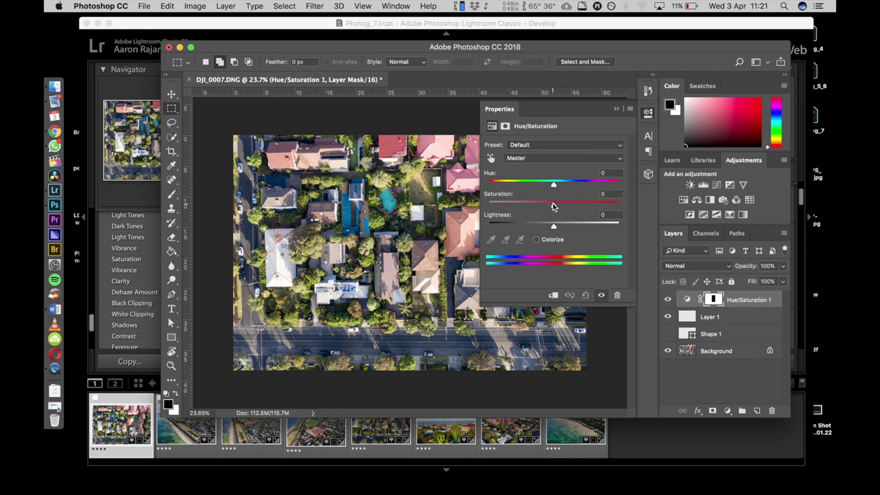
{"action": "left_click_drag", "start_coordinate": [553, 205], "coordinate": [467, 206]}
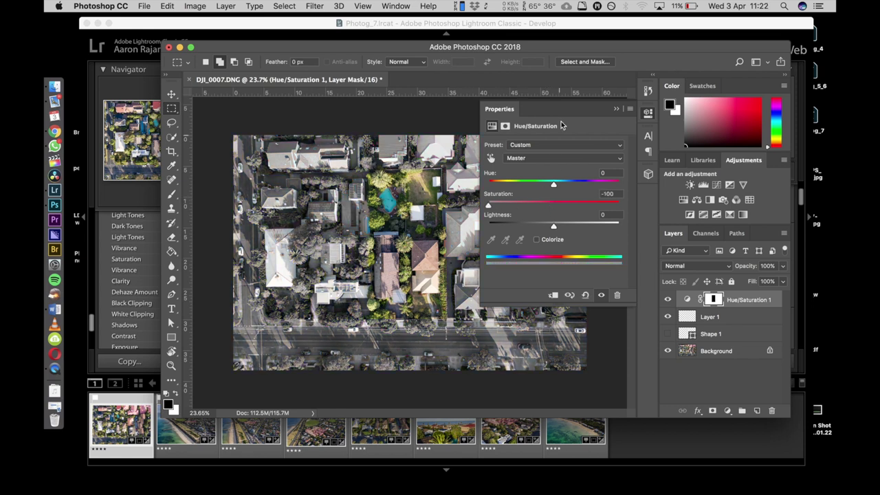
{"action": "left_click", "coordinate": [617, 111]}
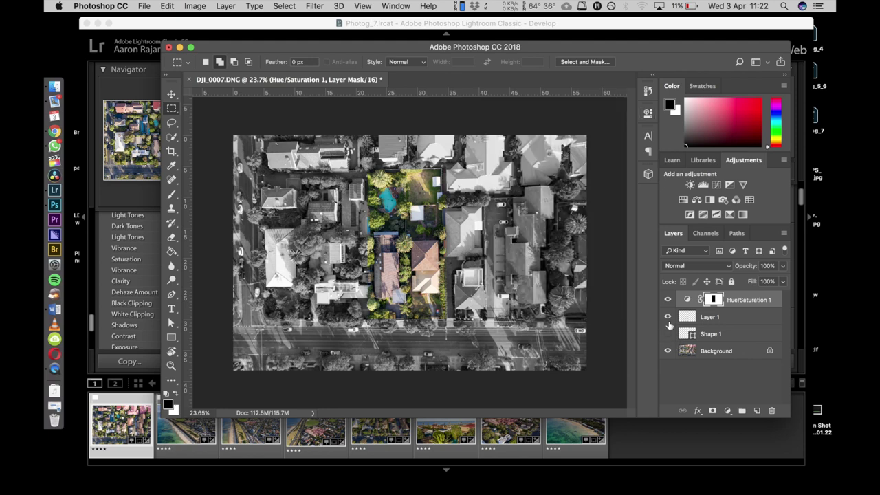
{"action": "left_click", "coordinate": [668, 334]}
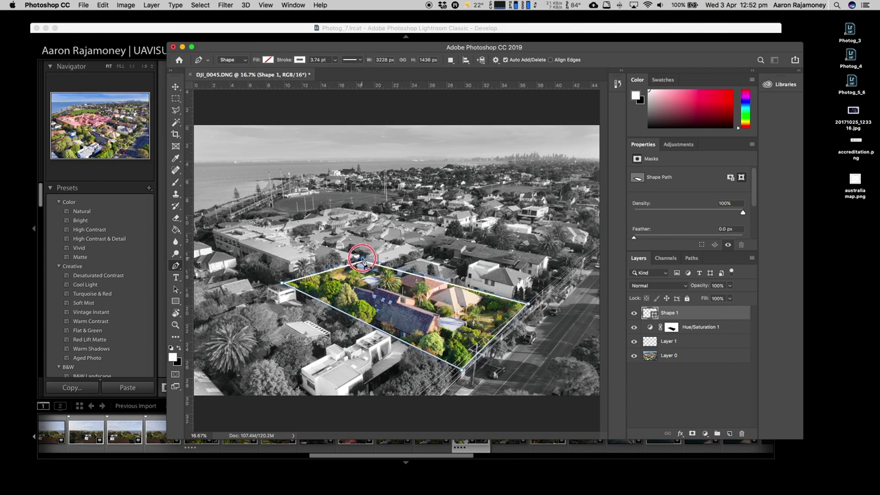
Step: Save the document as DJI_0045-PS.psd and remove the extra virtual copy in Lightroom
{"action": "key", "text": "super+s"}
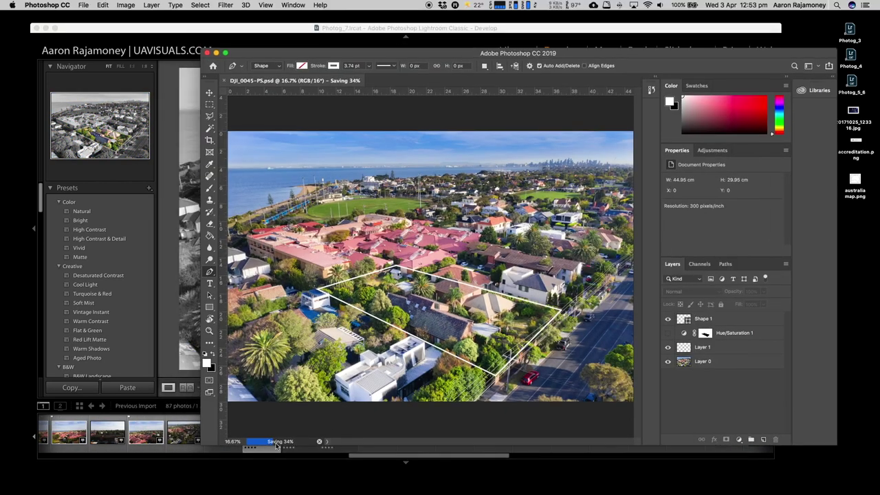
{"action": "left_click", "coordinate": [300, 437]}
{"action": "key", "text": "Delete"}
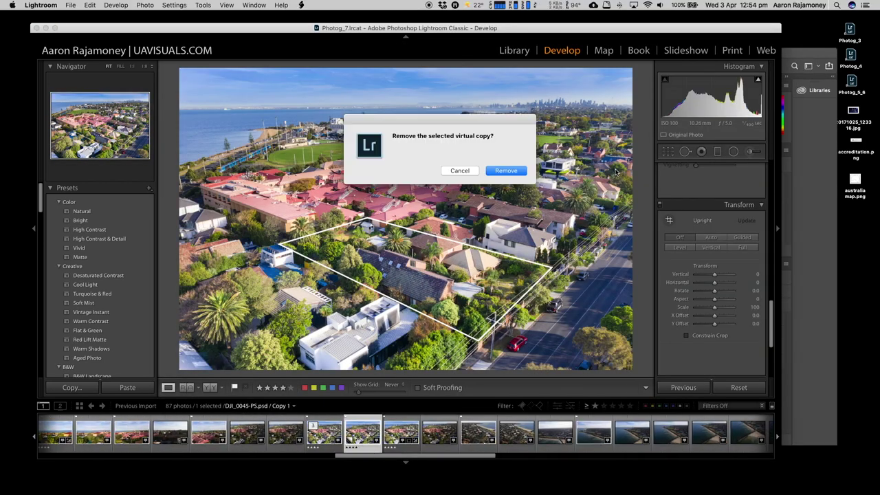
{"action": "key", "text": "Escape"}
{"action": "right_click", "coordinate": [219, 433]}
{"action": "left_click", "coordinate": [275, 374]}
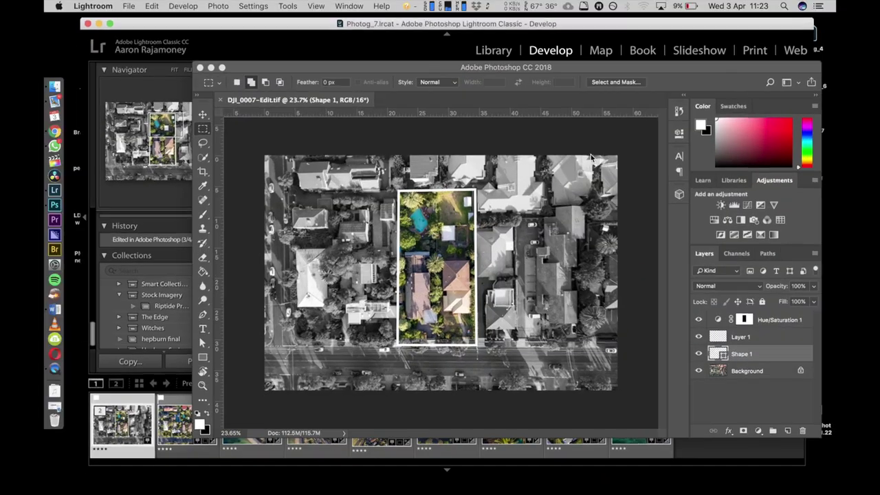
Step: Zoom in on the outlined lot, pan to its top edge, and target the Background layer
{"action": "scroll", "coordinate": [456, 215], "scroll_direction": "up", "scroll_amount": 3}
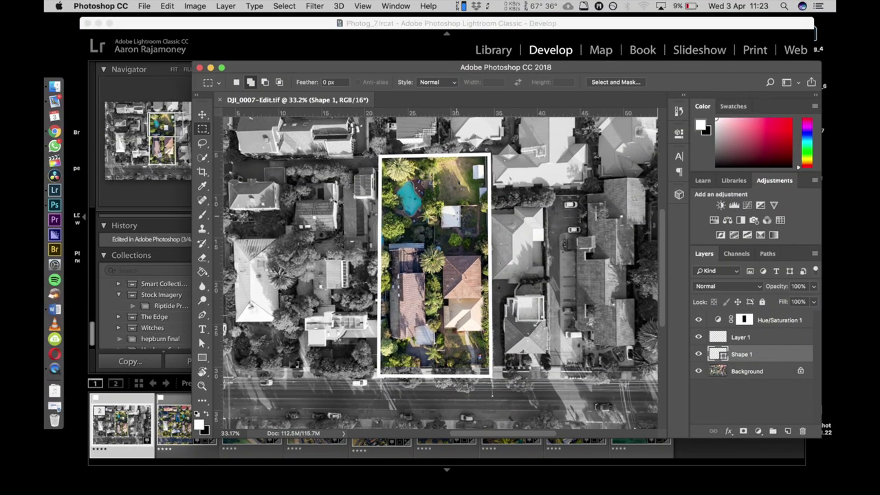
{"action": "scroll", "coordinate": [466, 161], "scroll_direction": "up", "scroll_amount": 2}
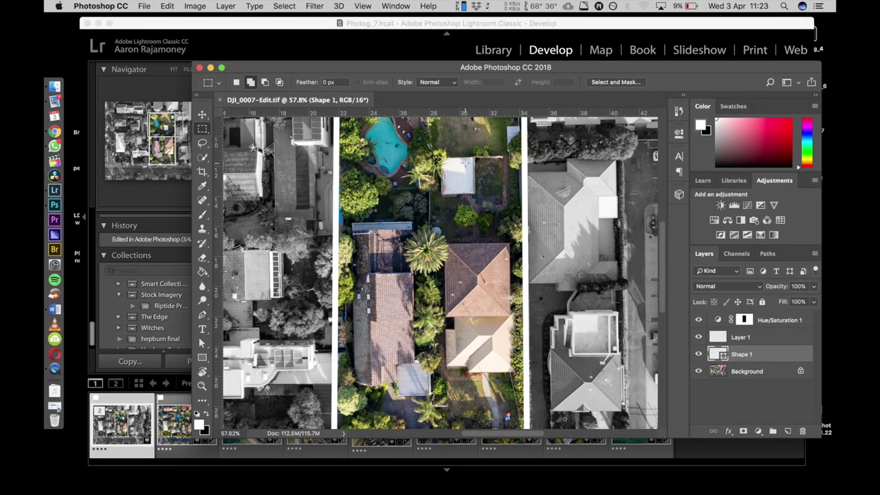
{"action": "left_click_drag", "start_coordinate": [466, 161], "coordinate": [436, 296]}
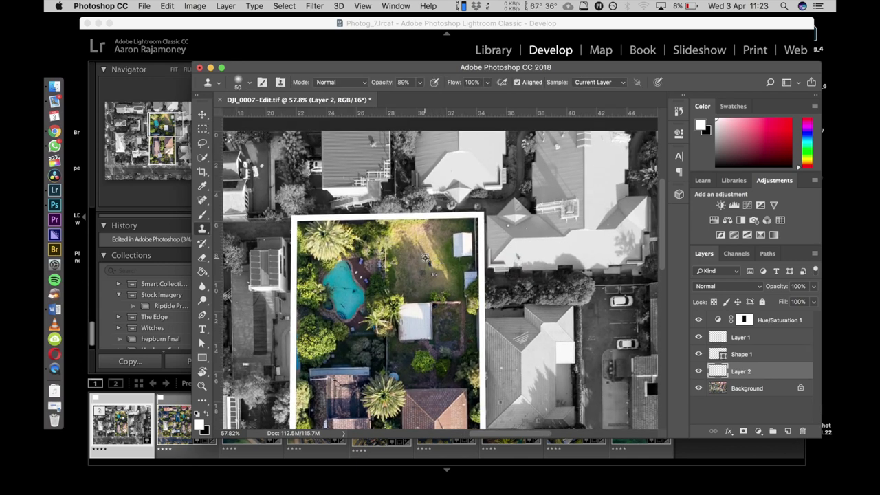
{"action": "left_click", "coordinate": [763, 389]}
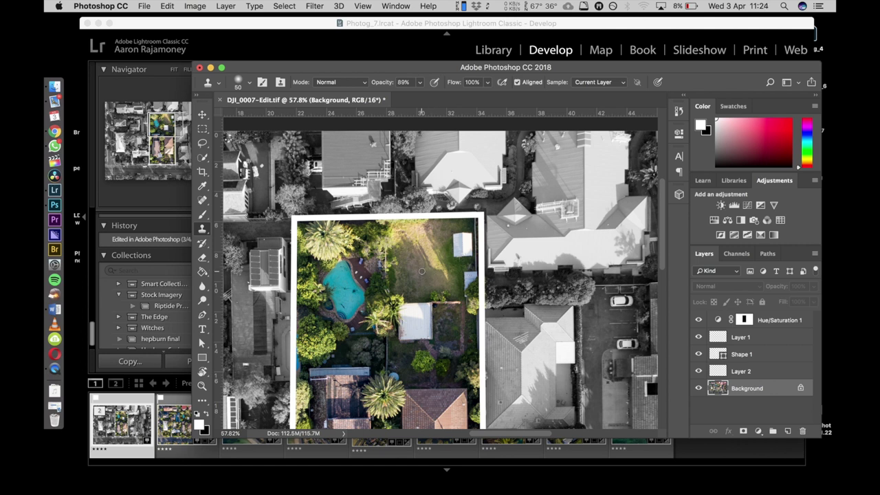
Step: Reposition and enlarge the Photoshop window over Lightroom and zoom the photo in
{"action": "left_click_drag", "start_coordinate": [296, 436], "coordinate": [301, 413]}
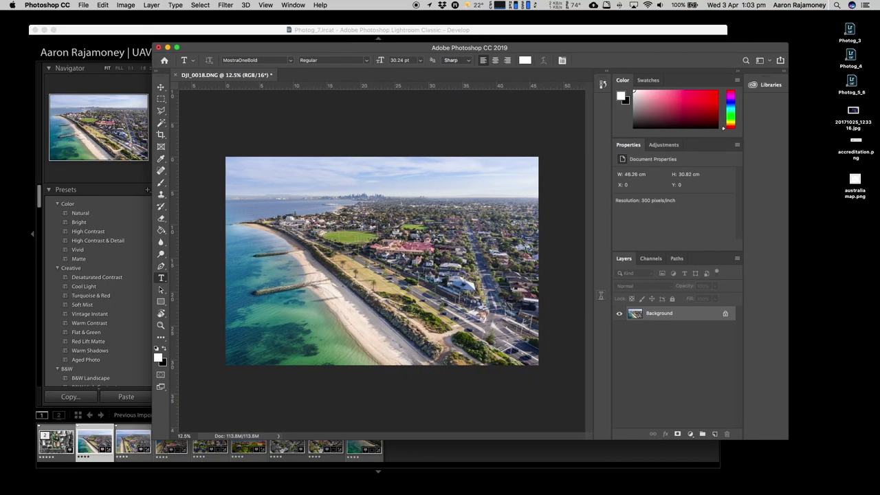
{"action": "left_click_drag", "start_coordinate": [786, 440], "coordinate": [833, 458]}
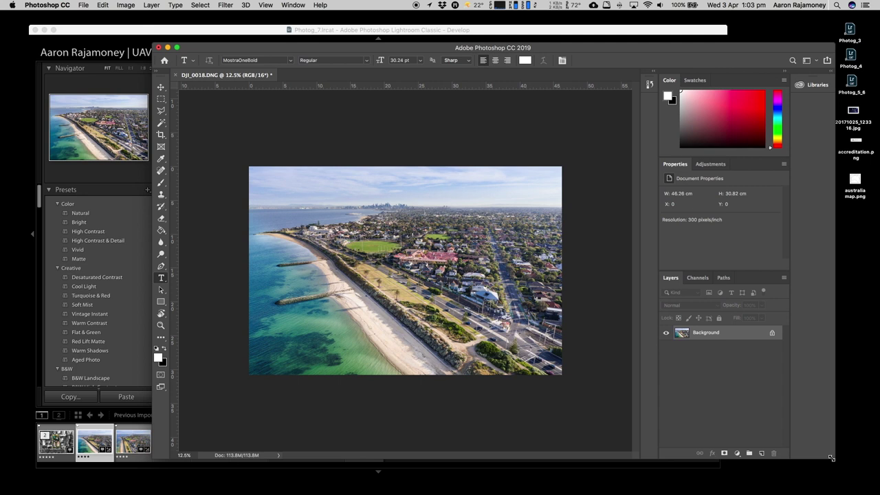
{"action": "key", "text": "super+equal"}
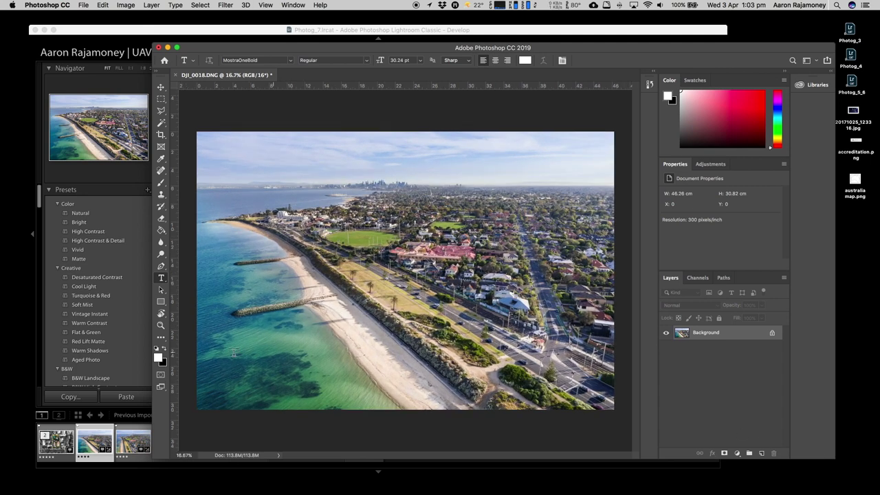
Step: Type a MELBOURNE label in the sky and move it just above the skyline
{"action": "left_click", "coordinate": [351, 159]}
{"action": "type", "text": "MELBOURNE"}
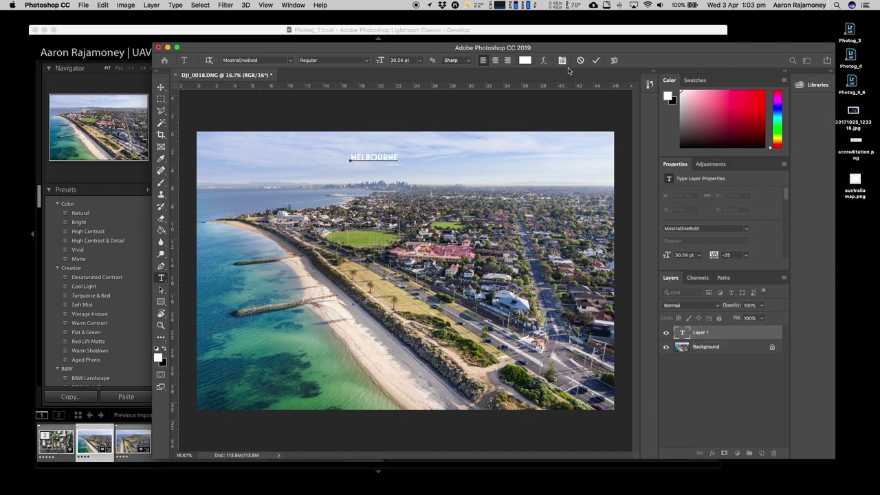
{"action": "left_click", "coordinate": [596, 60]}
{"action": "key", "text": "v"}
{"action": "left_click_drag", "start_coordinate": [381, 160], "coordinate": [414, 159]}
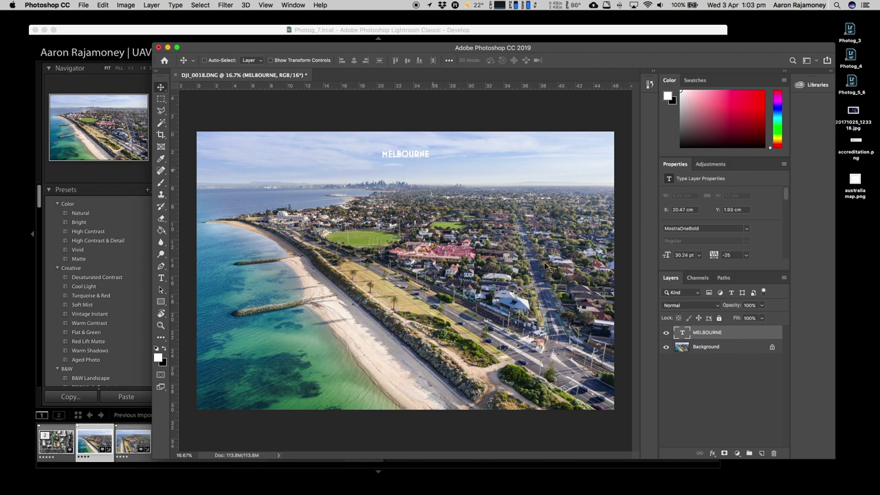
Step: Set MELBOURNE to 25.24 pt and draw a two-point vertical pin line beside it
{"action": "key", "text": "t"}
{"action": "left_click", "coordinate": [161, 266]}
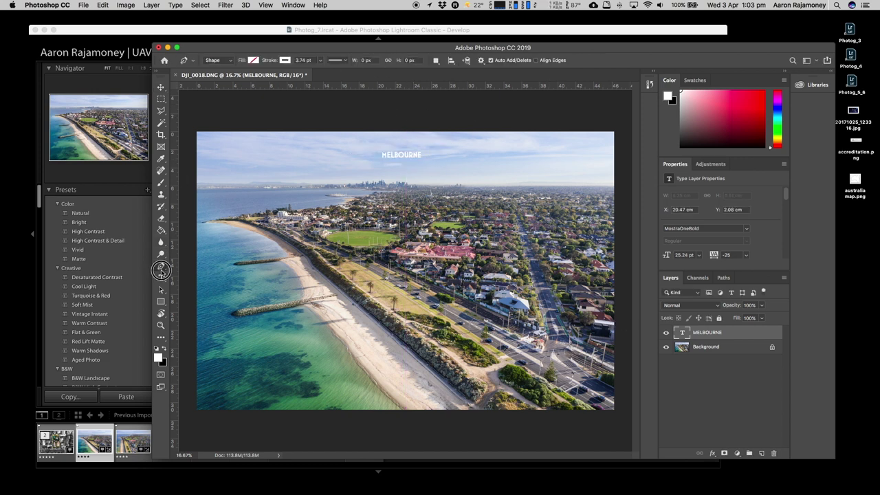
{"action": "left_click", "coordinate": [374, 158]}
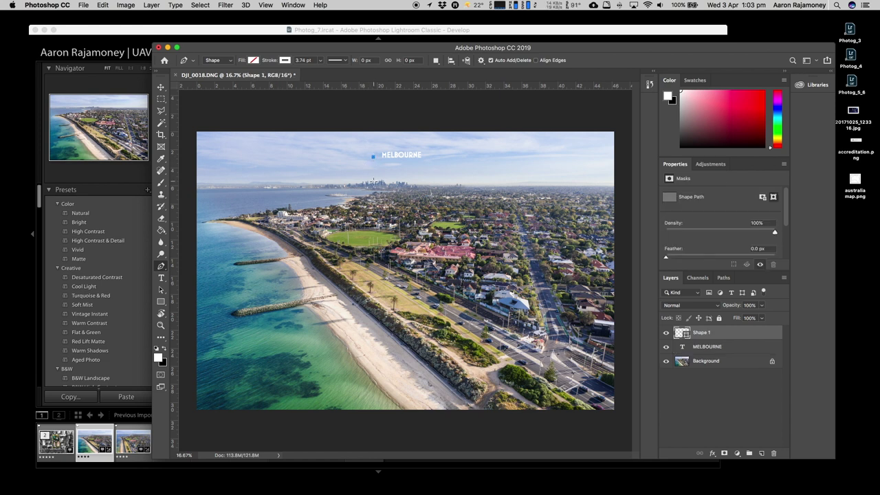
{"action": "left_click", "coordinate": [372, 178]}
{"action": "key", "text": "super+equal"}
{"action": "key", "text": "super+equal"}
{"action": "key", "text": "super+equal"}
Step: Draw a small white-filled ellipse dot at the base of the pin line
{"action": "left_click", "coordinate": [160, 303]}
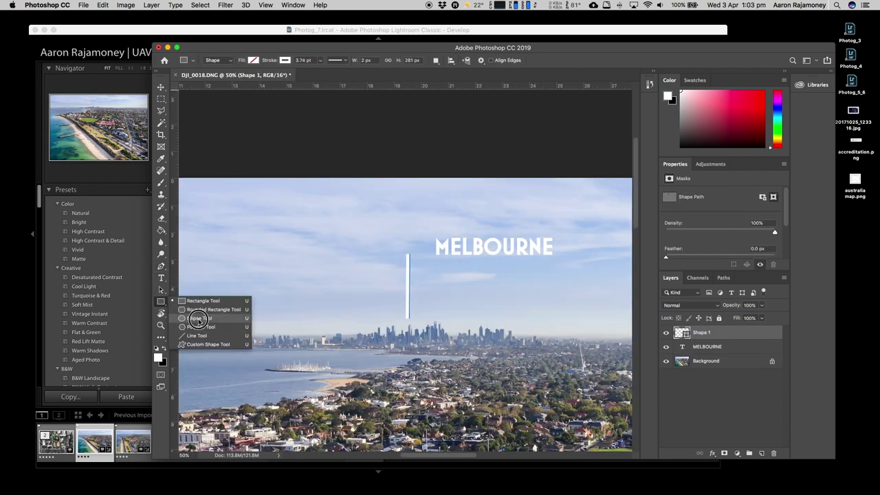
{"action": "left_click", "coordinate": [194, 317]}
{"action": "left_click", "coordinate": [253, 60]}
{"action": "left_click", "coordinate": [215, 78]}
{"action": "left_click_drag", "start_coordinate": [404, 319], "coordinate": [413, 328]}
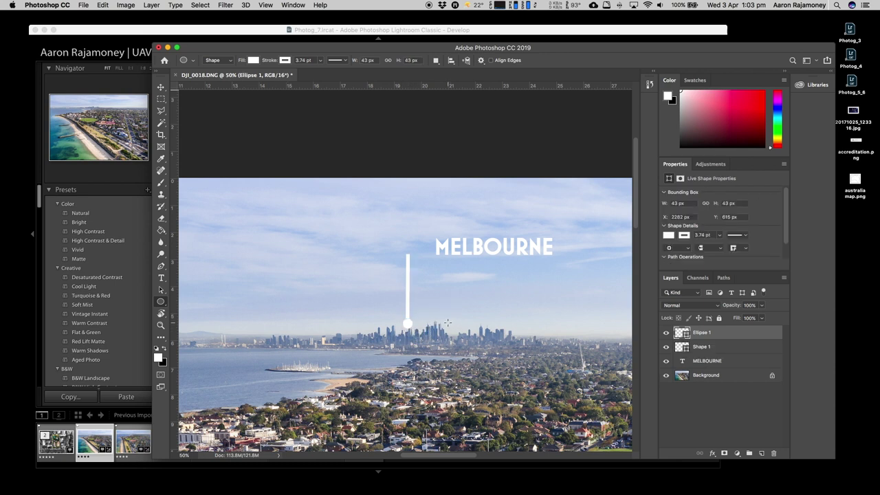
Step: Link the pin line and dot layers, then reselect the pin line layer
{"action": "key", "text": "v"}
{"action": "left_click", "coordinate": [760, 346], "text": "shift"}
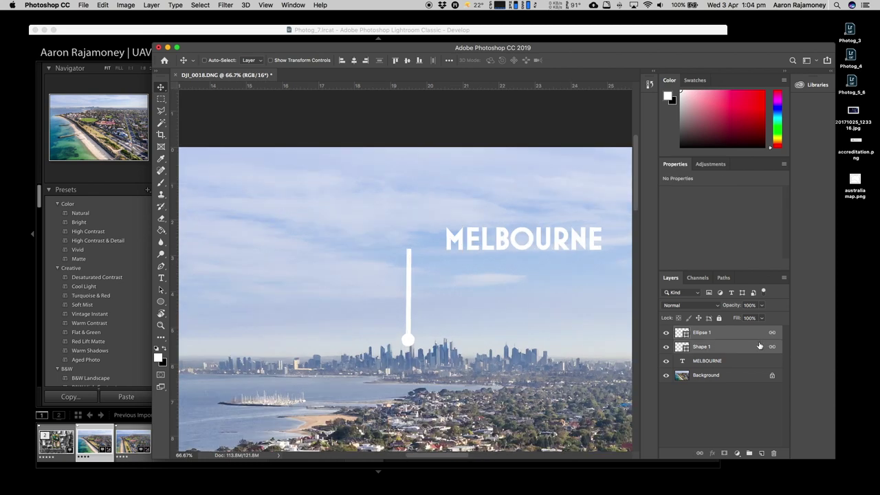
{"action": "left_click", "coordinate": [746, 404]}
{"action": "left_click", "coordinate": [738, 348]}
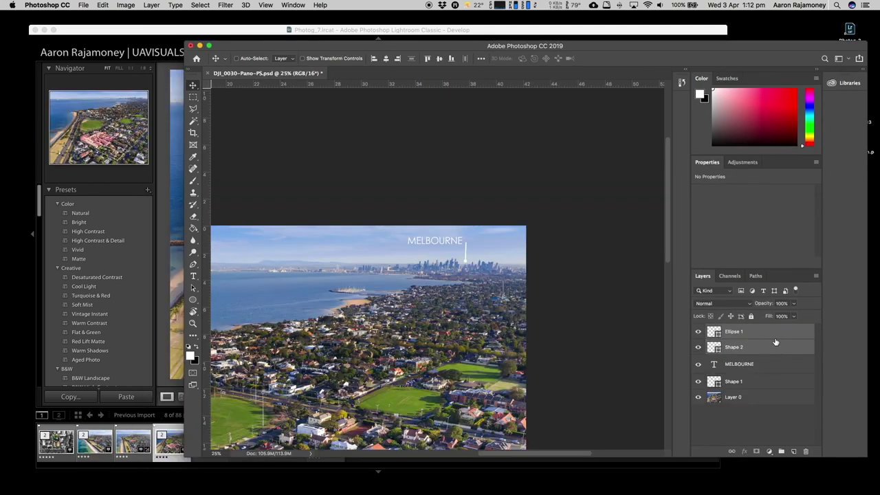
Step: Link the line and dot layers with Link Layers and drag the pin under MELBOURNE
{"action": "right_click", "coordinate": [776, 341]}
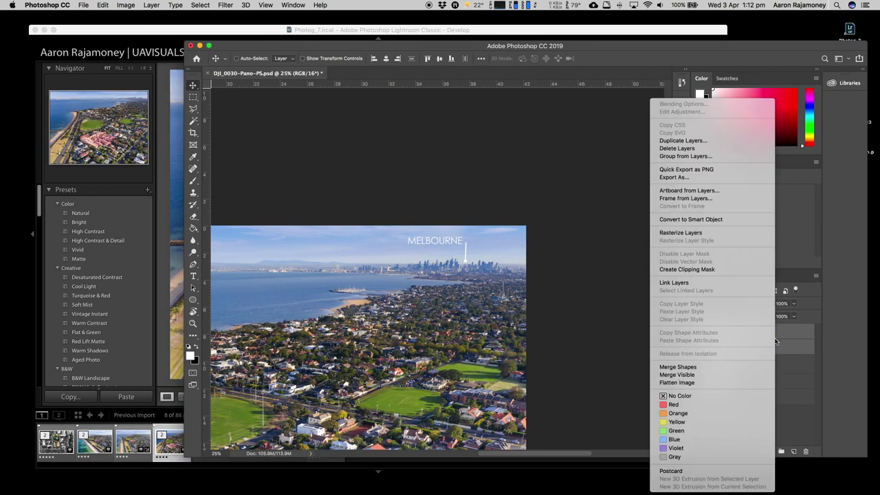
{"action": "left_click", "coordinate": [681, 284]}
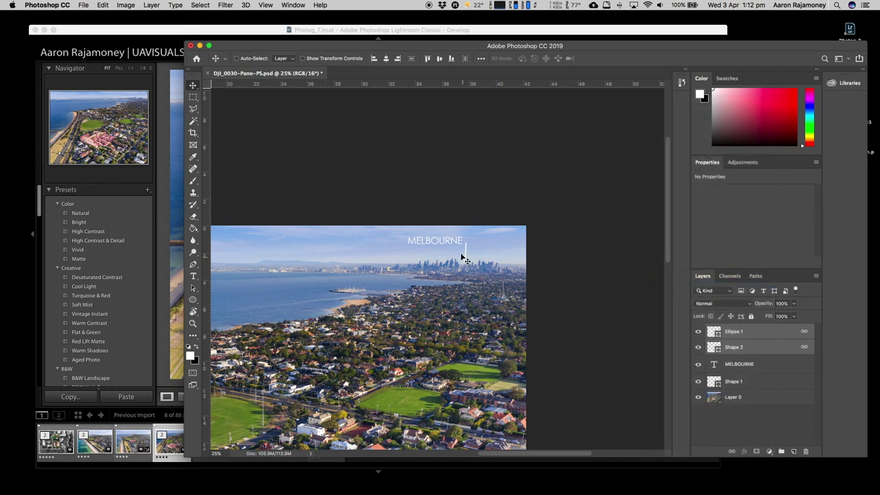
{"action": "left_click_drag", "start_coordinate": [463, 253], "coordinate": [460, 259]}
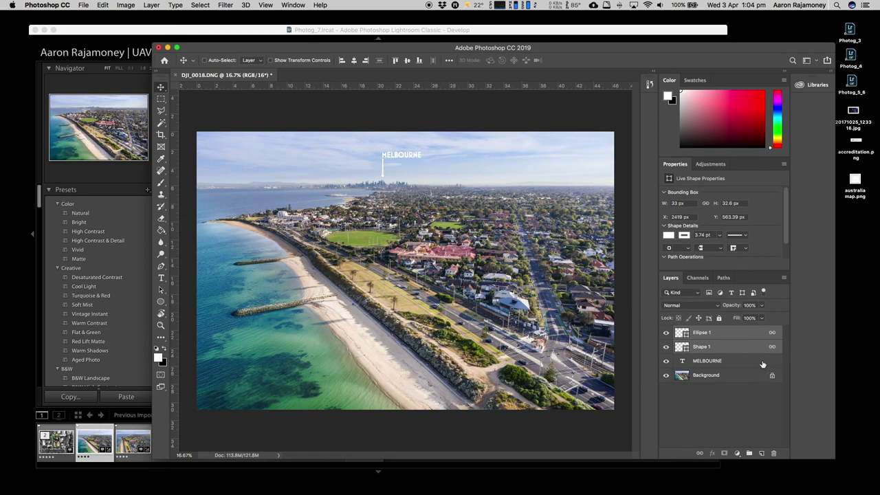
Step: Select the MELBOURNE label with its pin layers and duplicate the marker to another spot
{"action": "left_click", "coordinate": [763, 365]}
{"action": "left_click", "coordinate": [702, 332]}
{"action": "left_click", "coordinate": [707, 361], "text": "shift"}
{"action": "mouse_move", "coordinate": [428, 164]}
{"action": "left_mouse_down"}
{"action": "mouse_move", "coordinate": [546, 245]}
{"action": "mouse_move", "coordinate": [400, 311]}
{"action": "mouse_move", "coordinate": [313, 205]}
{"action": "mouse_move", "coordinate": [403, 319]}
{"action": "mouse_move", "coordinate": [517, 195]}
{"action": "mouse_move", "coordinate": [475, 176]}
{"action": "left_mouse_up"}
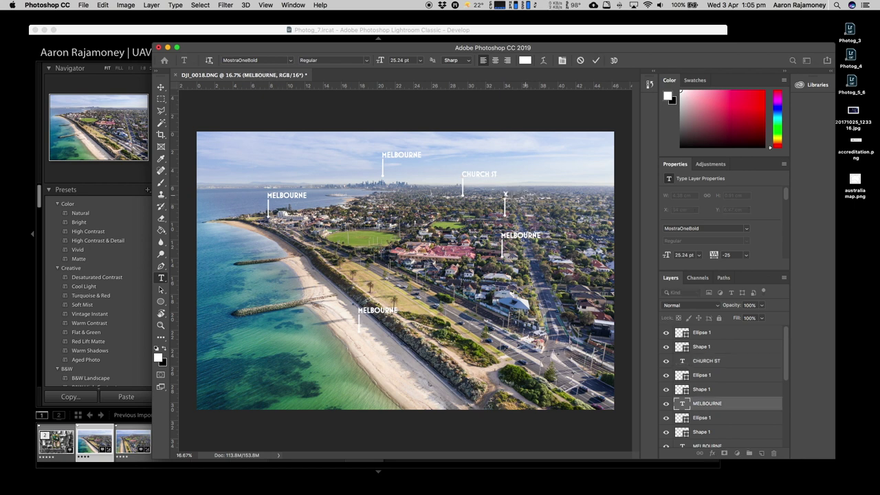
{"action": "type", "text": "XAVIA COLLEGE"}
{"action": "key", "text": "Return"}
{"action": "type", "text": "BRIGHTON"}
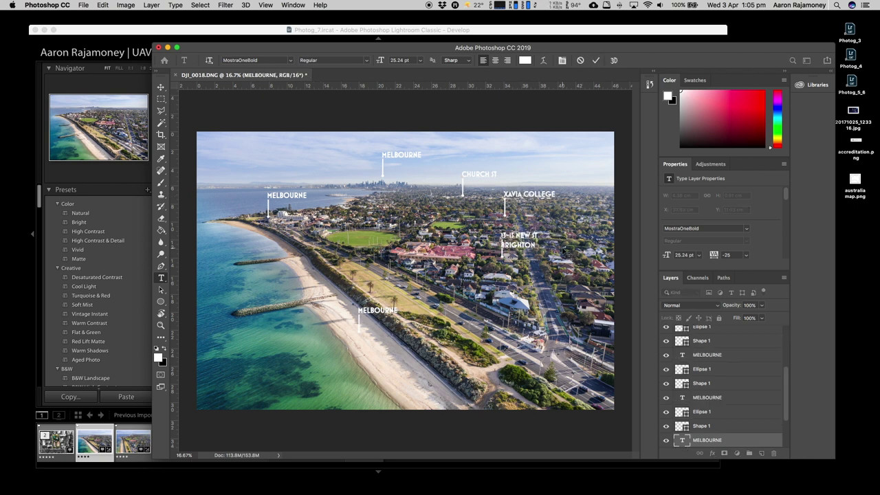
{"action": "key", "text": "ctrl+Return"}
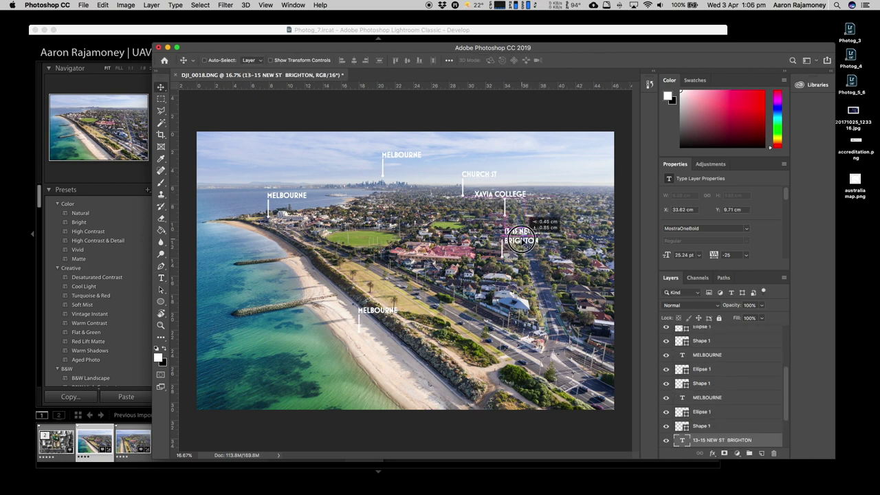
{"action": "key", "text": "t"}
{"action": "key", "text": "ctrl+shift+r"}
Step: Rename the beach labels 'BRIGHTON BEACH FOREHORE' and 'BRIGHTON BEACH TRAINSTATION'
{"action": "left_click", "coordinate": [380, 315]}
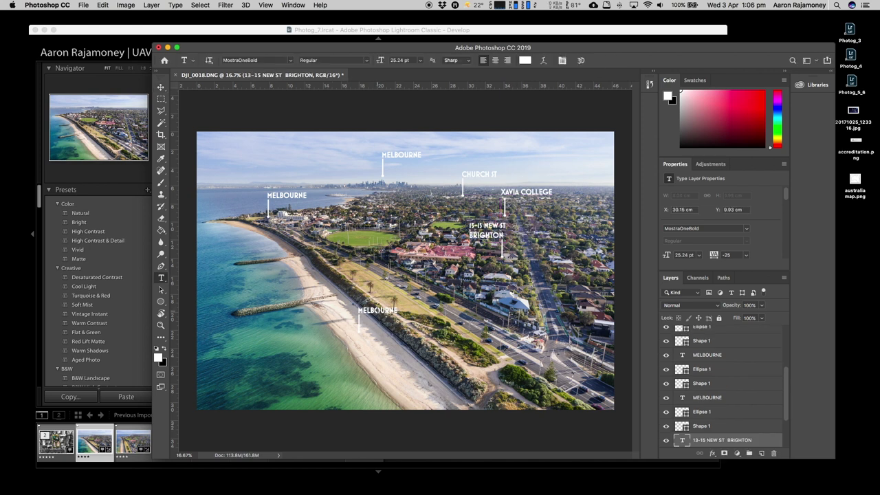
{"action": "double_click", "coordinate": [378, 310]}
{"action": "type", "text": "BRIGHTON BEACH FOREHORE"}
{"action": "key", "text": "ctrl+Return"}
{"action": "double_click", "coordinate": [287, 195]}
{"action": "type", "text": "BRIGHTON BEACH TRAINSTATION"}
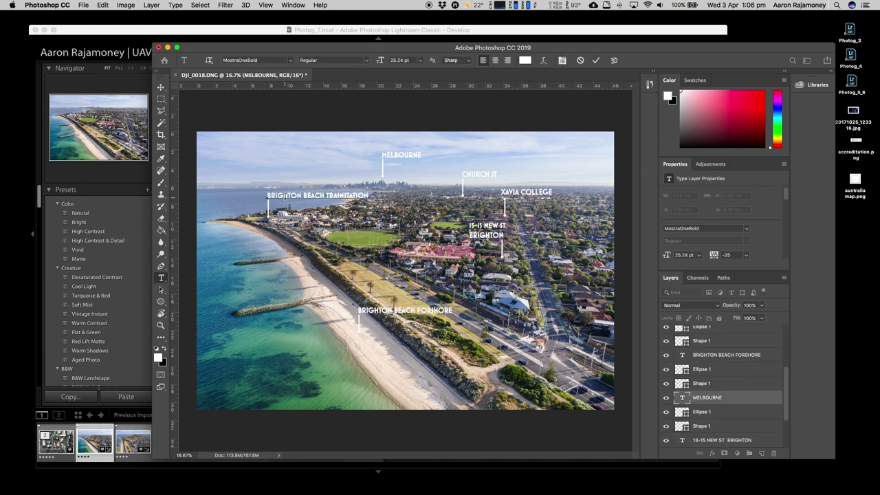
{"action": "left_click", "coordinate": [326, 196]}
{"action": "key", "text": "Return"}
{"action": "key", "text": "ctrl+Return"}
{"action": "left_click", "coordinate": [421, 313]}
{"action": "double_click", "coordinate": [414, 311]}
{"action": "key", "text": "Return"}
{"action": "key", "text": "ctrl+Return"}
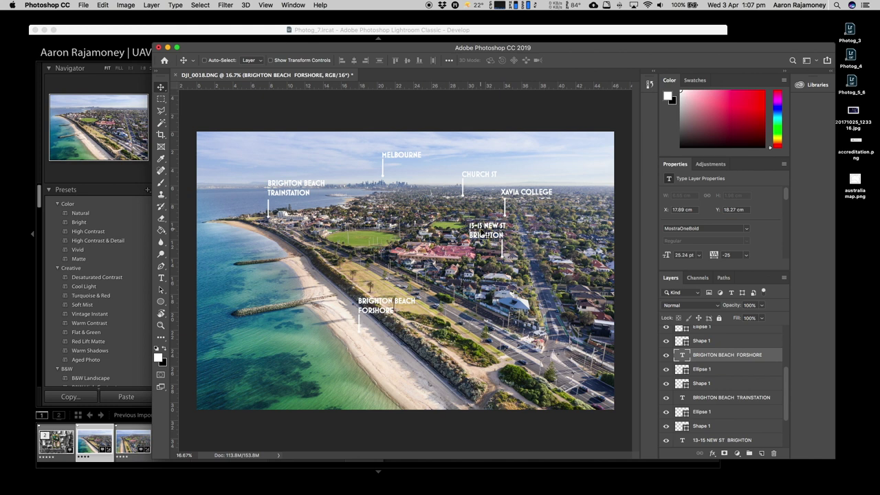
{"action": "left_click_drag", "start_coordinate": [487, 232], "coordinate": [484, 233]}
{"action": "left_click", "coordinate": [512, 195]}
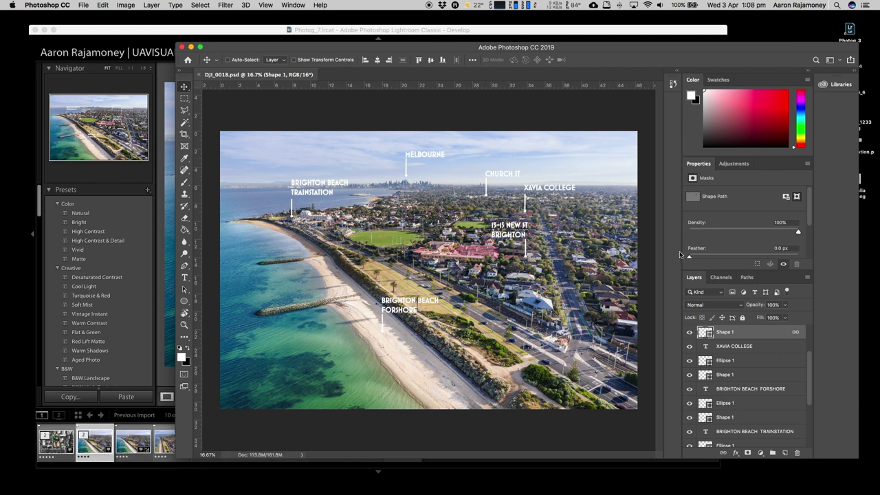
Step: Bring Lightroom to the front and scroll the filmstrip left to the drone photos
{"action": "left_click", "coordinate": [91, 446]}
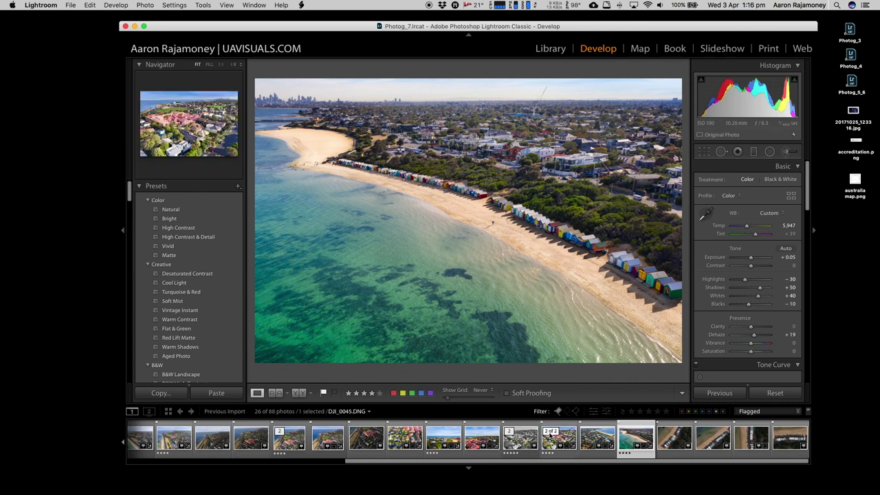
{"action": "scroll", "coordinate": [548, 435], "scroll_direction": "left", "scroll_amount": 5}
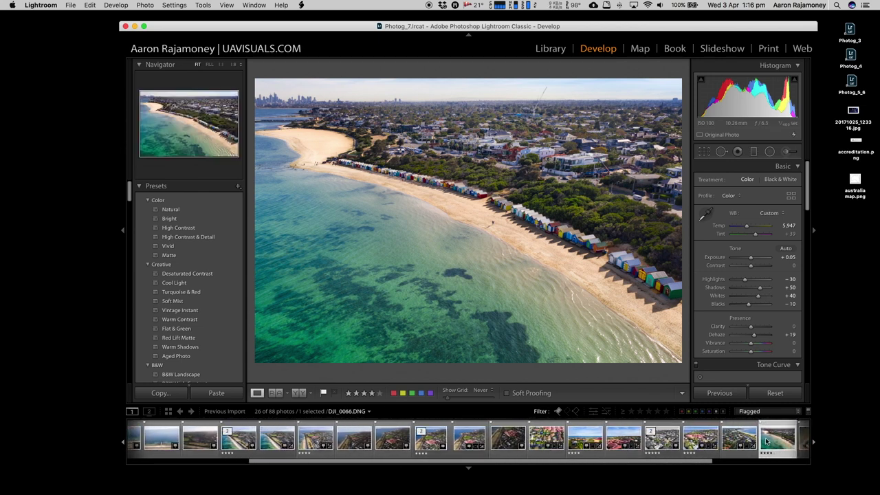
{"action": "scroll", "coordinate": [440, 440], "scroll_direction": "left", "scroll_amount": 10}
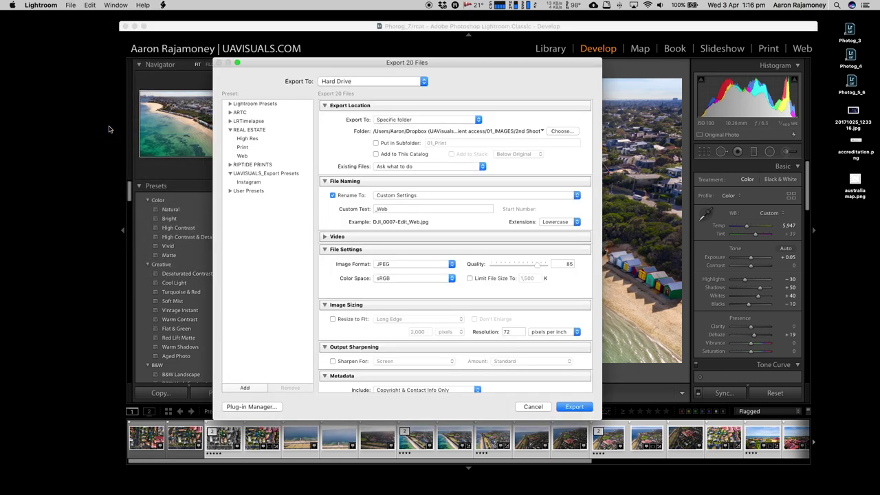
Step: Load the REAL ESTATE Web export preset and set the WEB folder as destination
{"action": "left_click", "coordinate": [242, 155]}
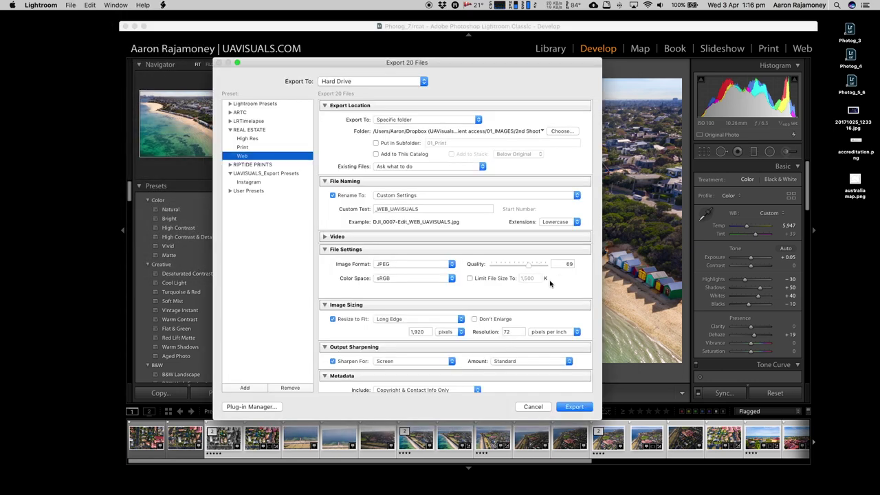
{"action": "left_click", "coordinate": [550, 131]}
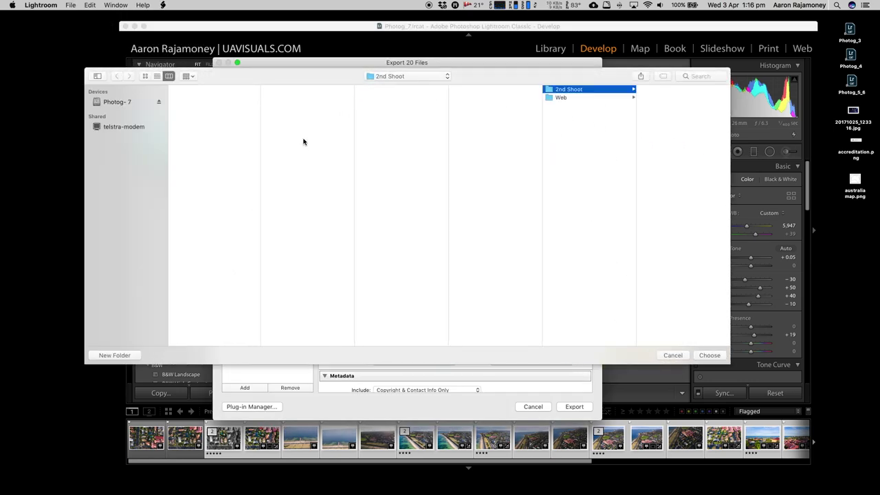
{"action": "key", "text": "Return"}
{"action": "double_click", "coordinate": [424, 209]}
{"action": "scroll", "coordinate": [423, 209], "scroll_direction": "down", "scroll_amount": 5}
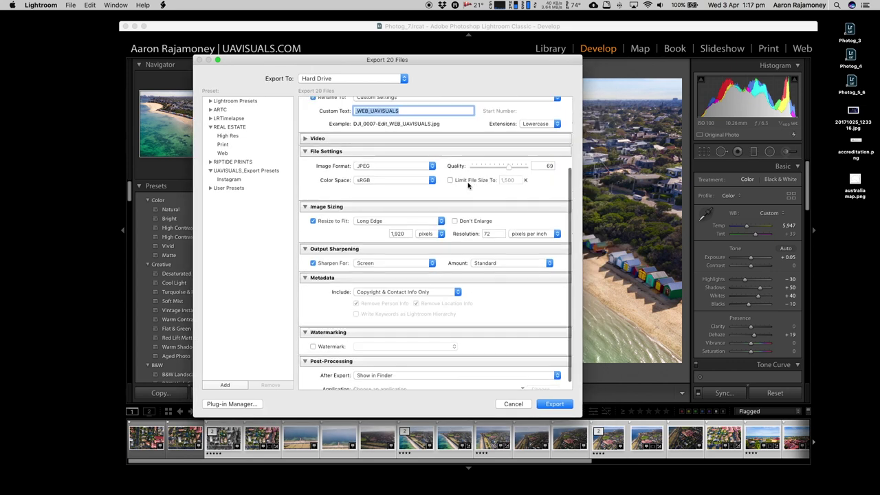
{"action": "scroll", "coordinate": [406, 199], "scroll_direction": "up", "scroll_amount": 5}
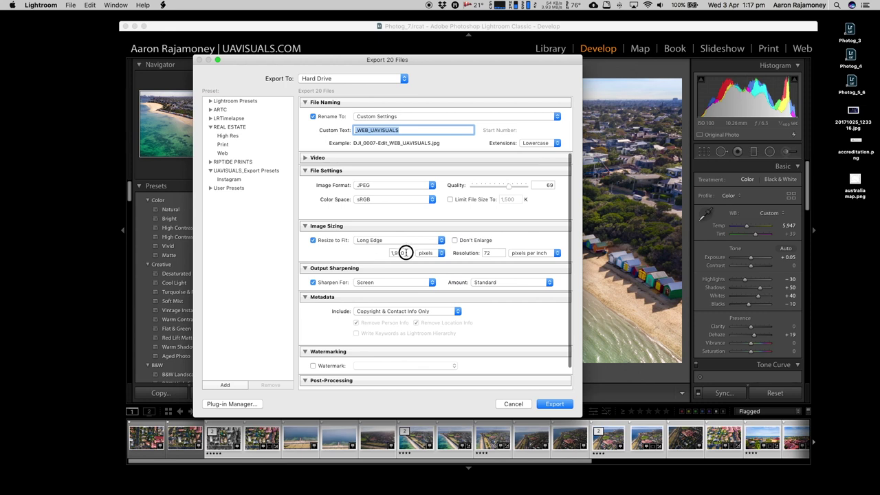
Step: Set the long edge to 2,000 px and turn off output sharpening
{"action": "double_click", "coordinate": [404, 254]}
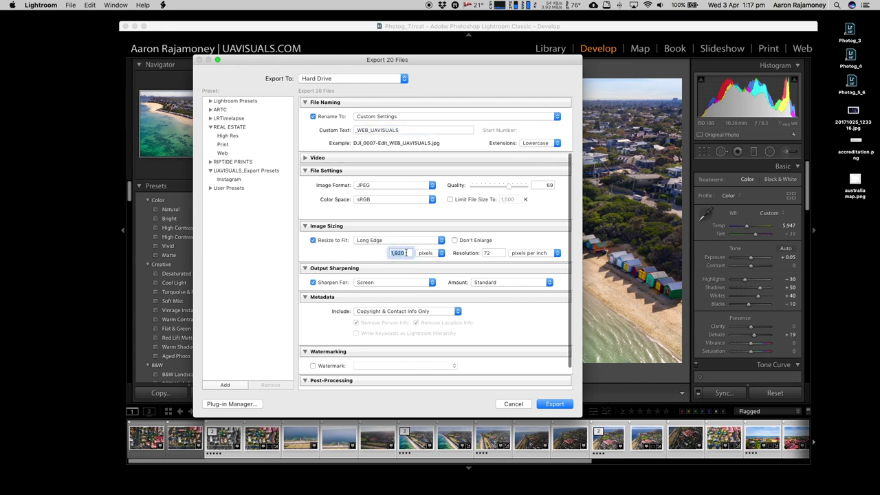
{"action": "type", "text": "2000"}
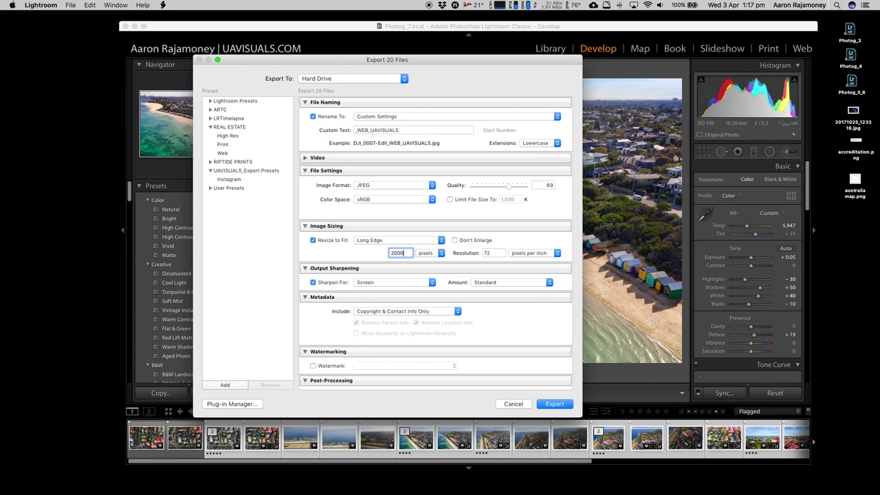
{"action": "key", "text": "Tab"}
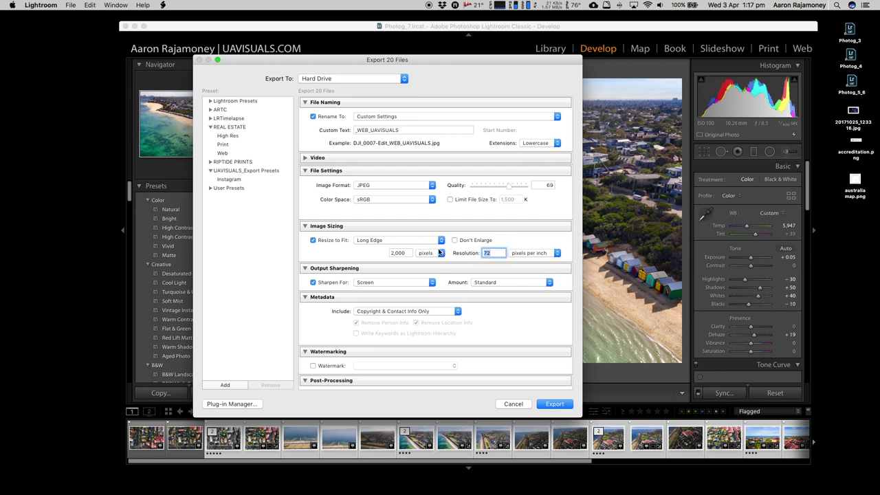
{"action": "scroll", "coordinate": [441, 253], "scroll_direction": "down", "scroll_amount": 3}
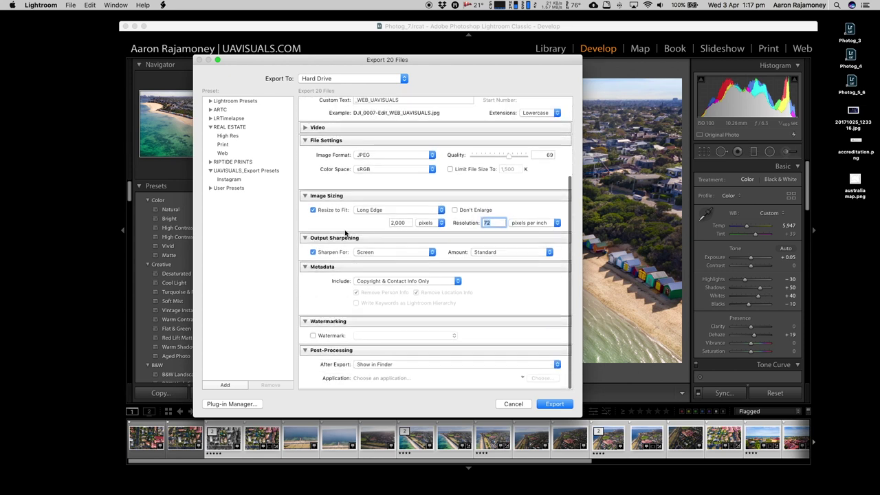
{"action": "left_click", "coordinate": [335, 257]}
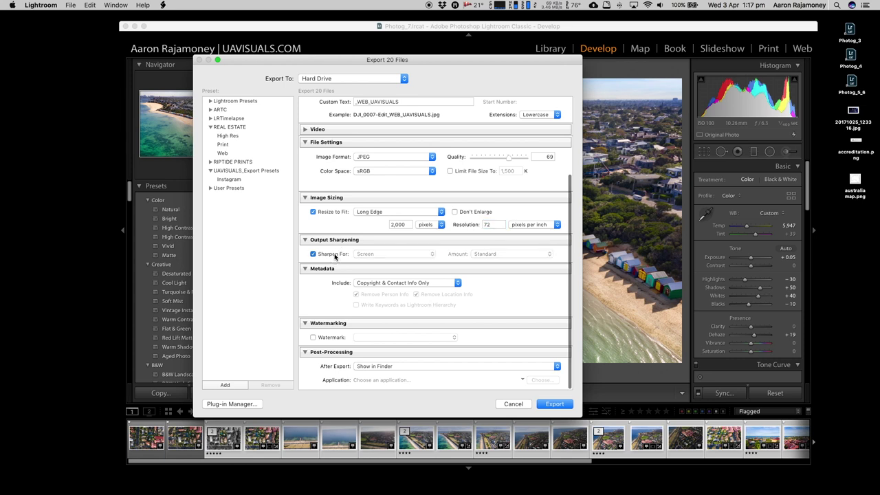
{"action": "scroll", "coordinate": [487, 254], "scroll_direction": "down", "scroll_amount": 1}
{"action": "scroll", "coordinate": [486, 253], "scroll_direction": "up", "scroll_amount": 5}
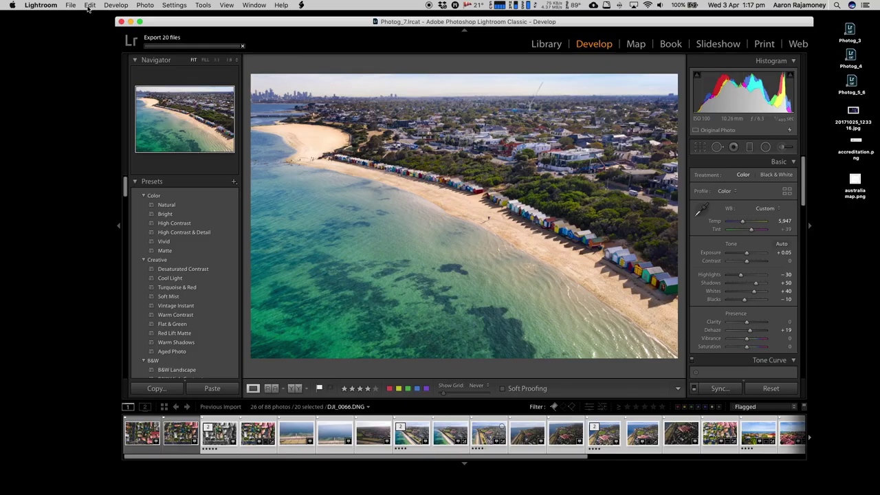
{"action": "left_click", "coordinate": [71, 5]}
{"action": "left_click", "coordinate": [108, 130]}
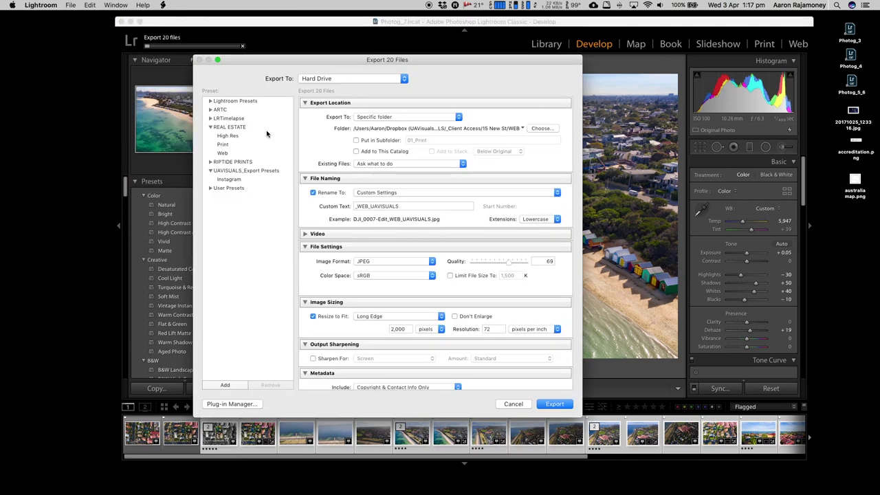
{"action": "left_click", "coordinate": [536, 132]}
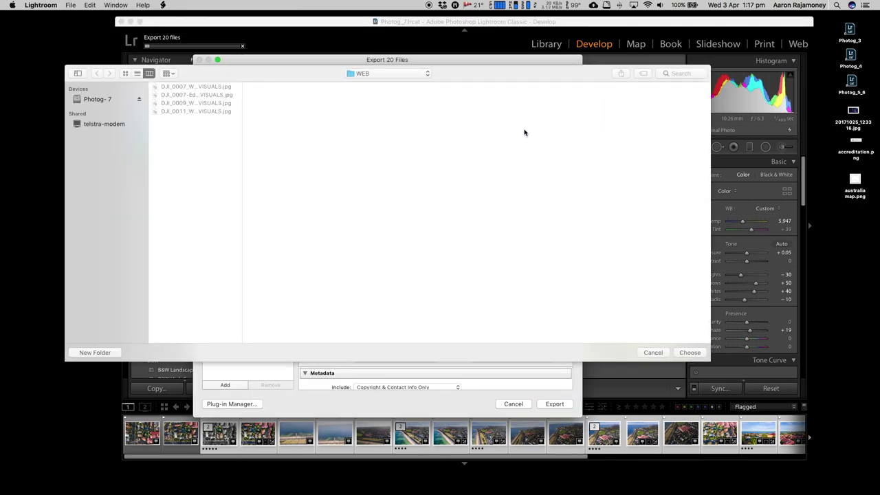
{"action": "left_click", "coordinate": [393, 73]}
{"action": "left_click", "coordinate": [396, 87]}
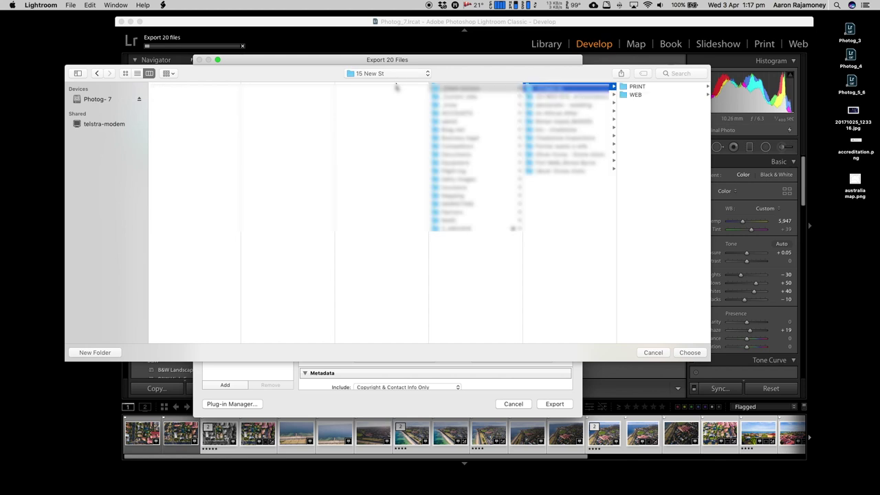
{"action": "left_click", "coordinate": [637, 86]}
{"action": "left_click", "coordinate": [690, 352]}
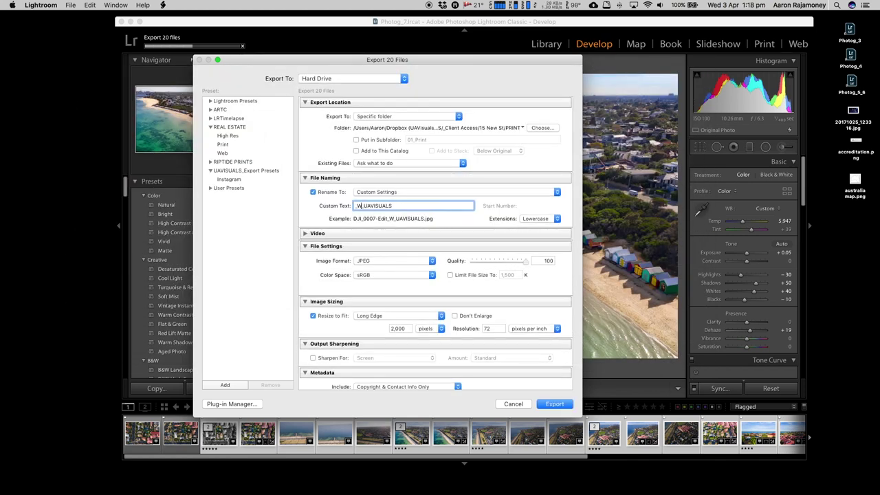
Step: Change the suffix to _PRINT_UAVISUALS, export full size without resizing, at 300 ppi
{"action": "key", "text": "BackSpace"}
{"action": "type", "text": "PRIT"}
{"action": "type", "text": "NT"}
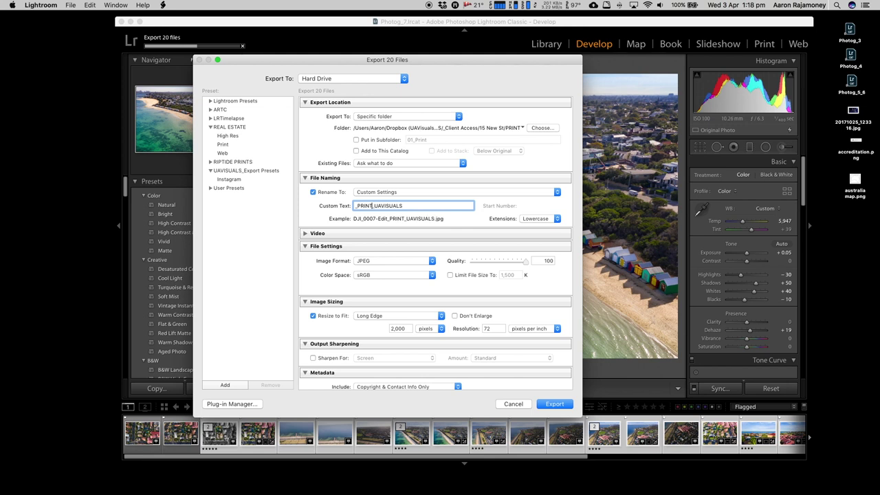
{"action": "scroll", "coordinate": [467, 228], "scroll_direction": "down", "scroll_amount": 5}
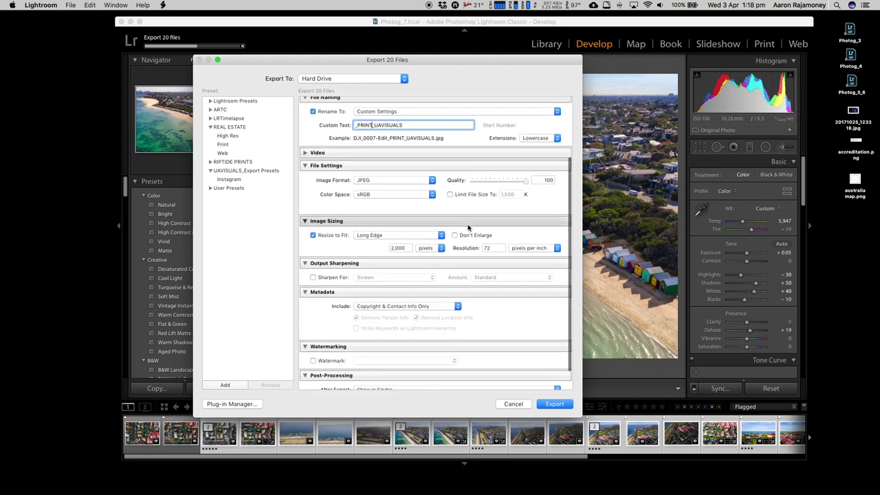
{"action": "left_click", "coordinate": [331, 234]}
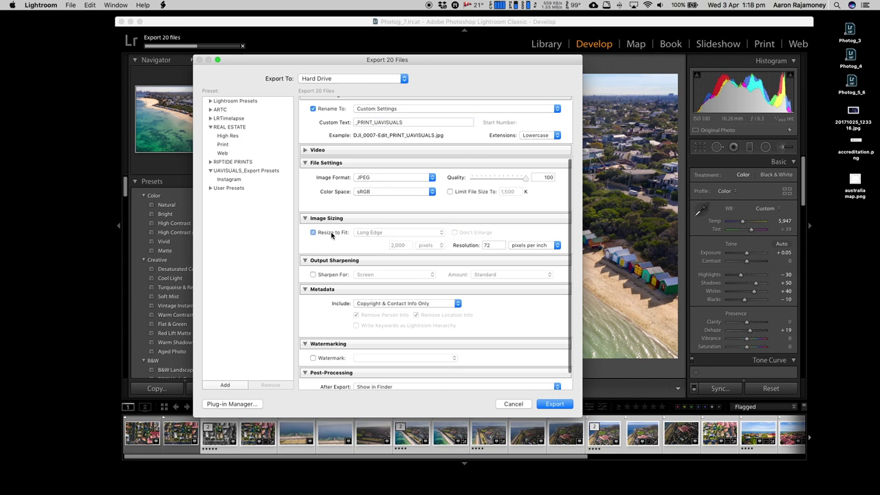
{"action": "double_click", "coordinate": [495, 245]}
{"action": "type", "text": "300"}
{"action": "key", "text": "Tab"}
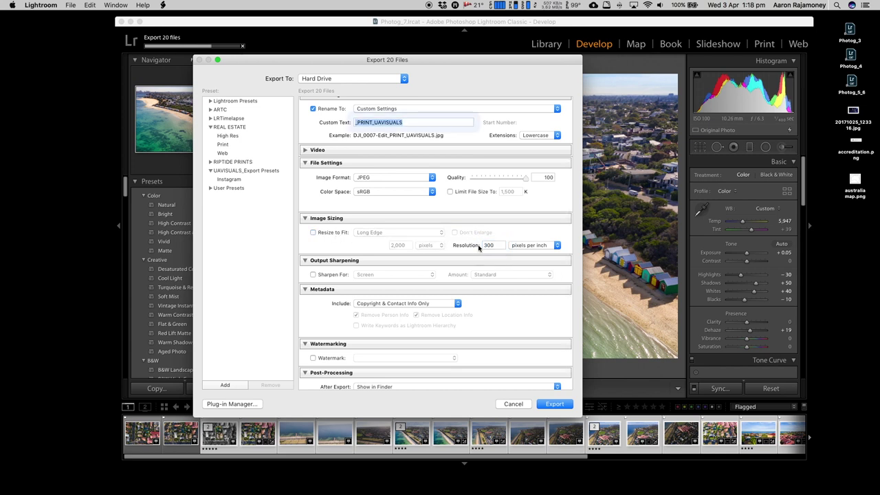
{"action": "scroll", "coordinate": [552, 245], "scroll_direction": "down", "scroll_amount": 1}
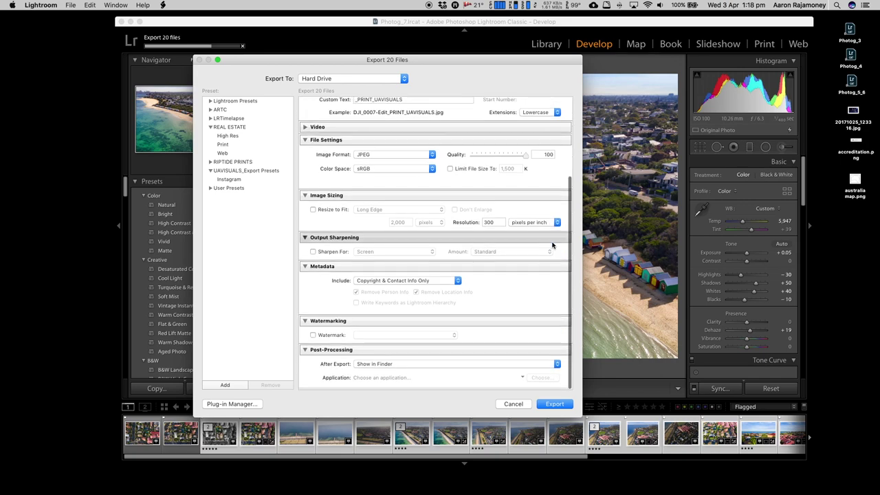
{"action": "scroll", "coordinate": [554, 246], "scroll_direction": "up", "scroll_amount": 5}
{"action": "scroll", "coordinate": [543, 310], "scroll_direction": "down", "scroll_amount": 5}
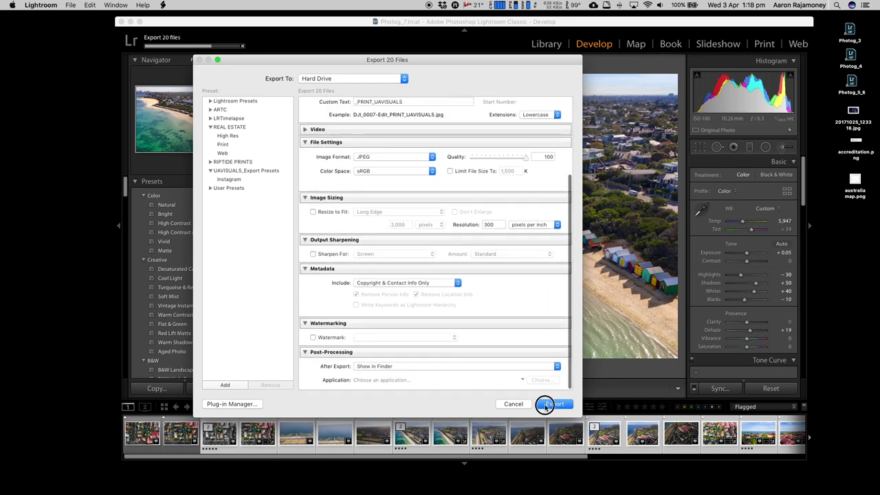
Step: Start exporting the 20 photos as full-size print JPEGs
{"action": "left_click", "coordinate": [554, 404]}
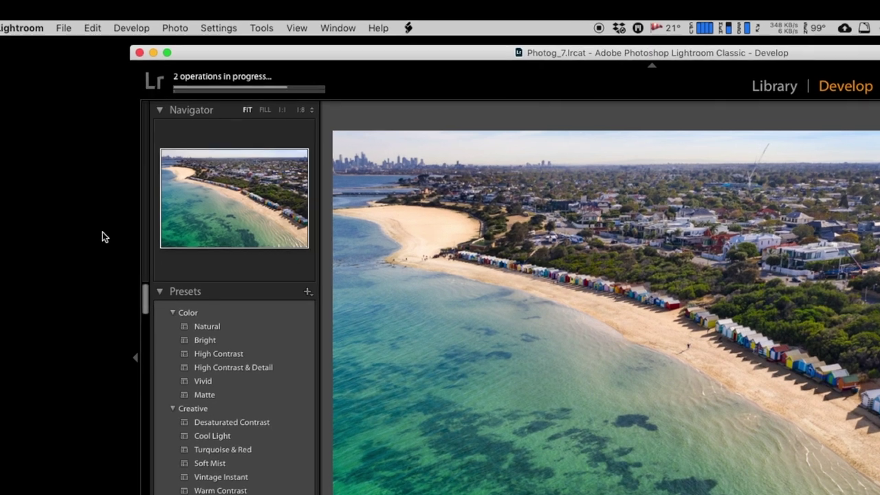